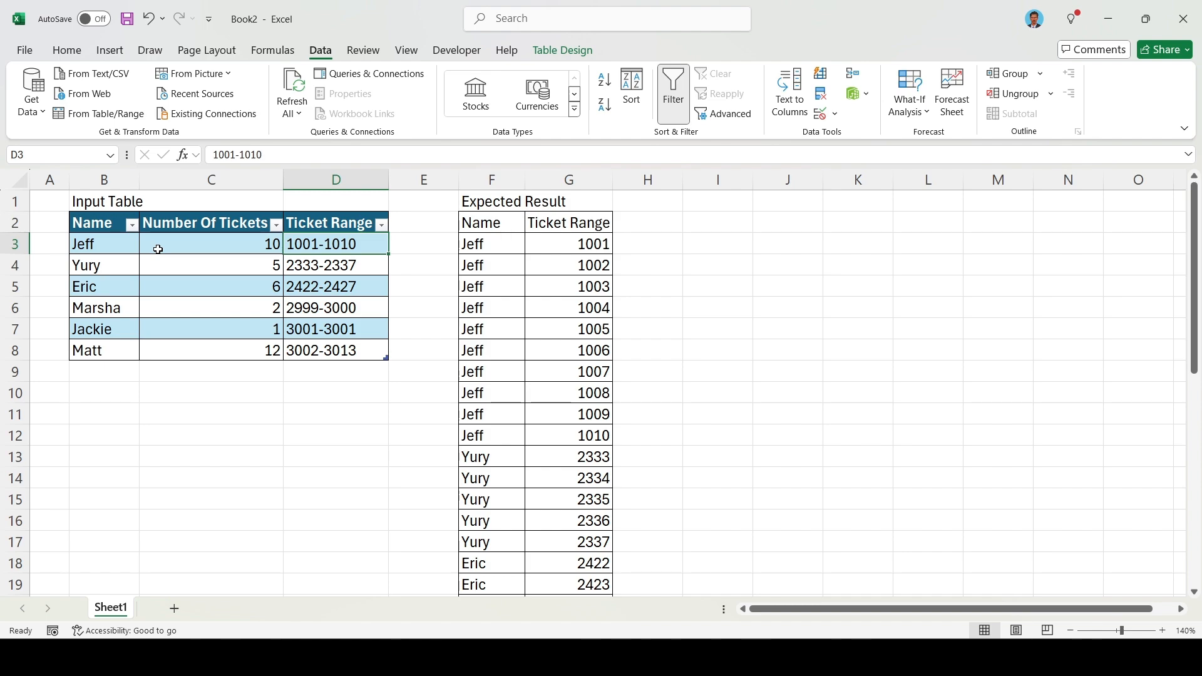
Step: Compare the names, ticket counts and ticket ranges in the input table with the row-per-ticket expected result
key(Right)
key(Right)
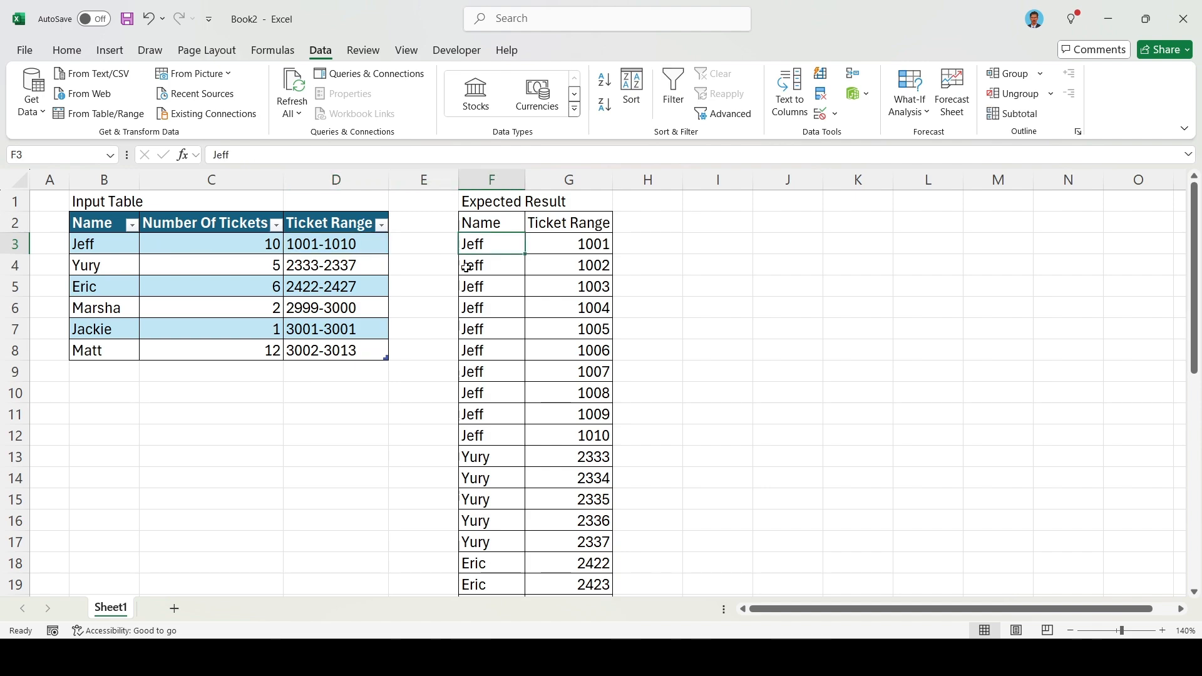
drag(501, 244, 504, 435)
click(574, 245)
click(565, 265)
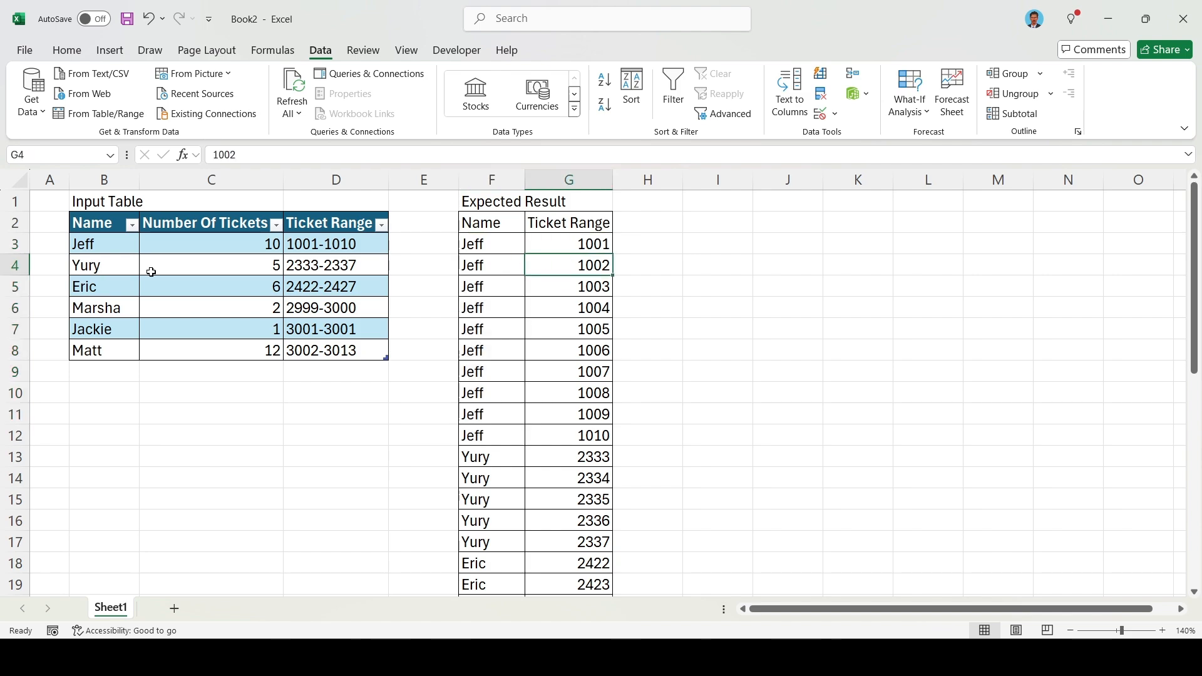
click(129, 266)
click(178, 266)
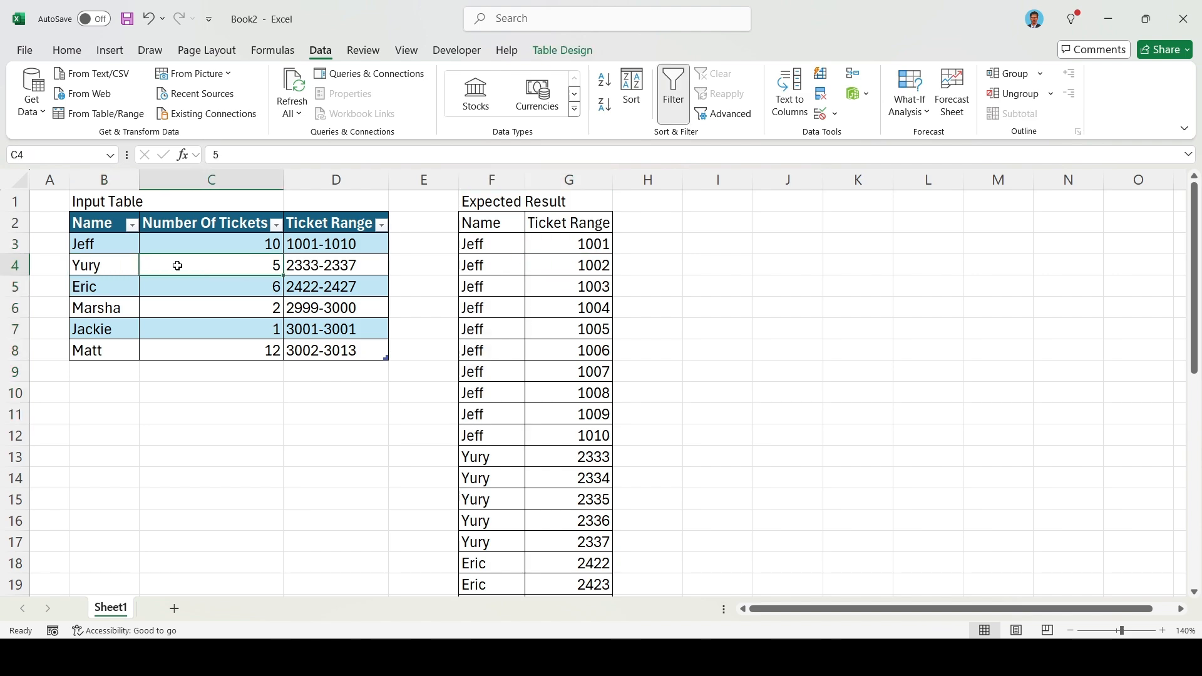
click(188, 285)
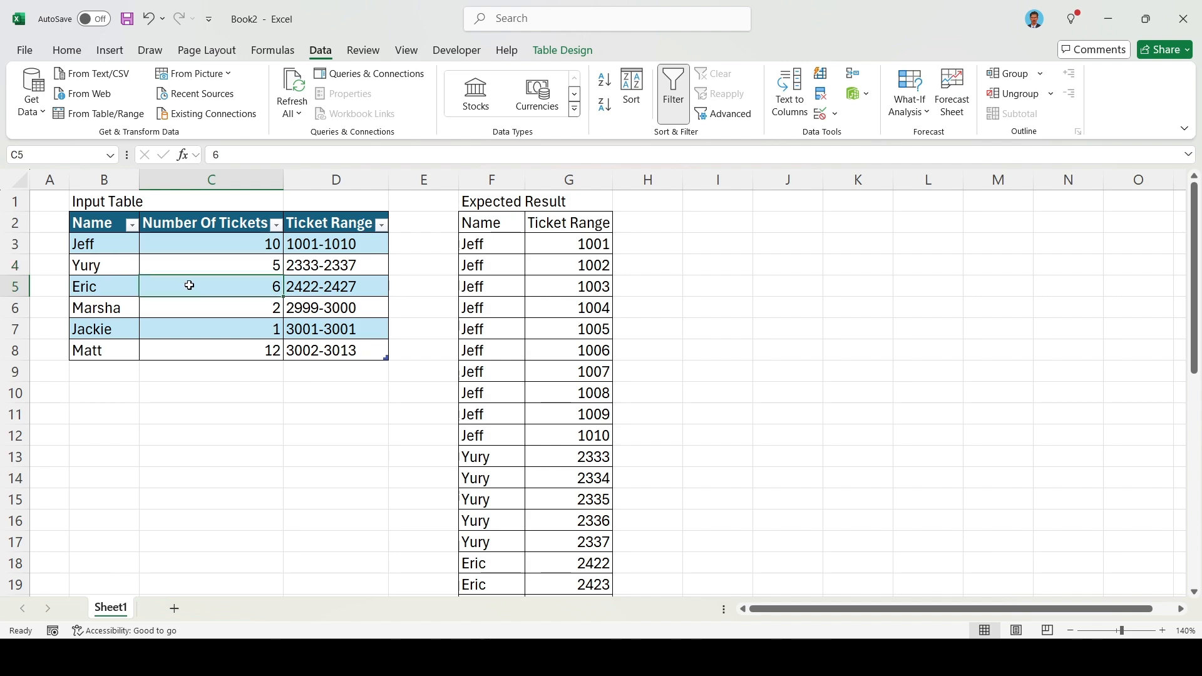
drag(220, 242, 237, 352)
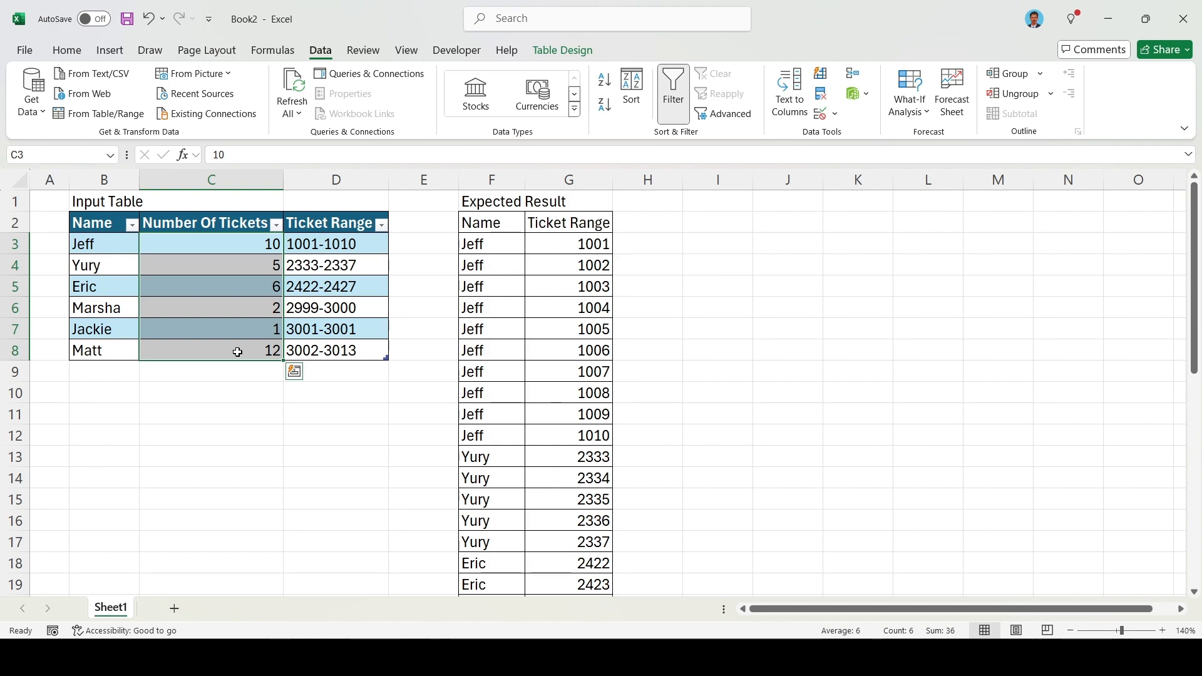
Step: Load the input table into Power Query Editor and remove the automatic Changed Type step
click(344, 281)
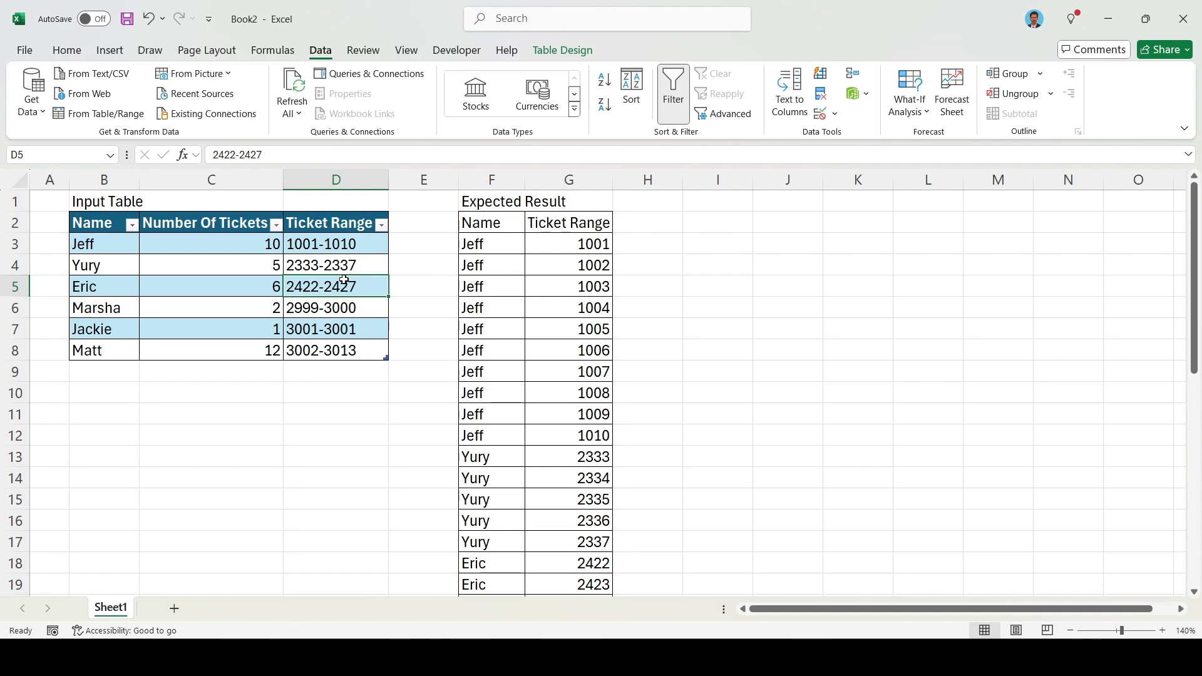
key(alt)
key(a)
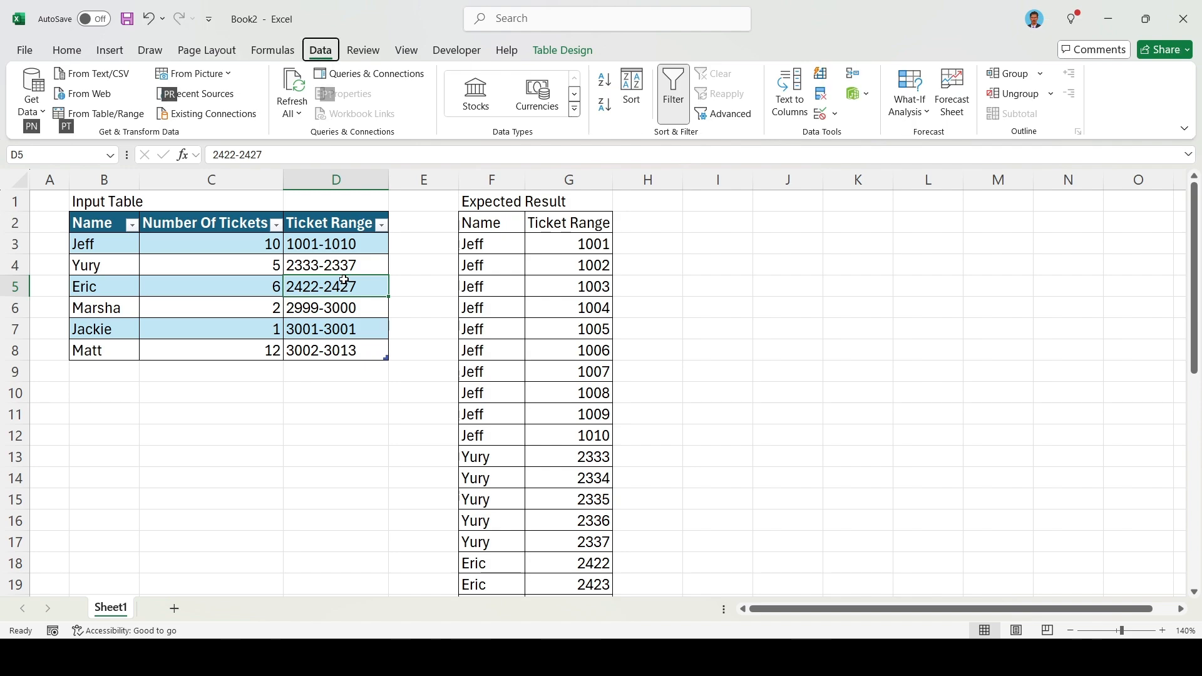
key(p)
key(t)
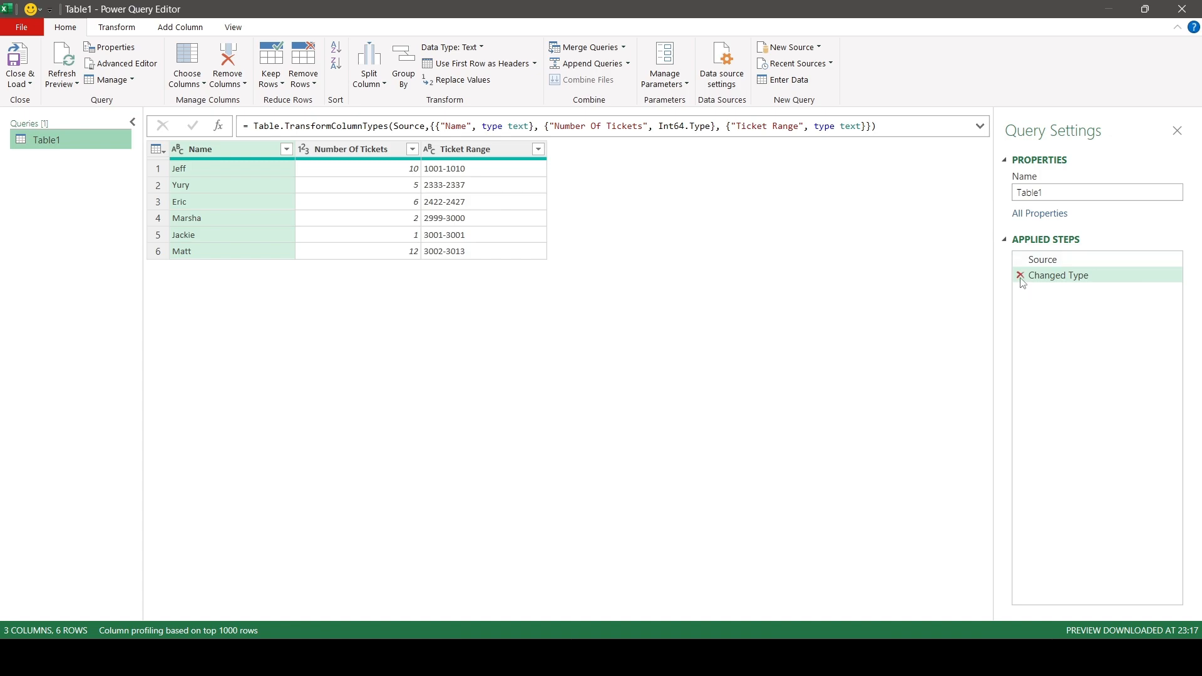
click(1021, 276)
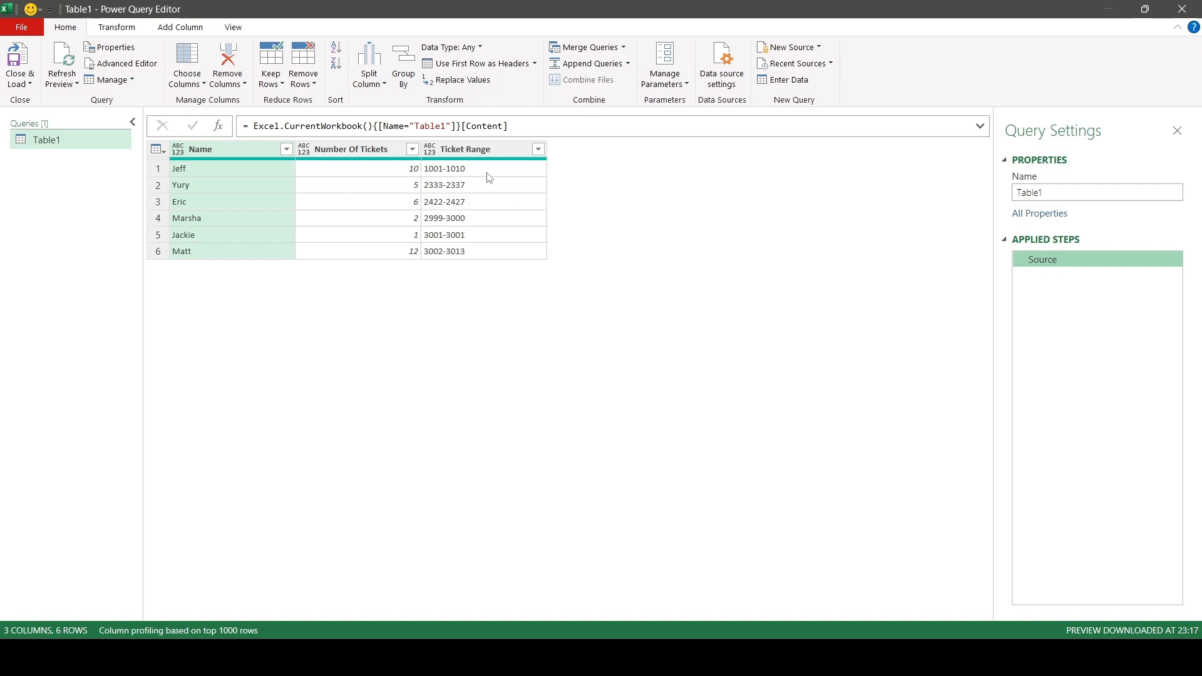
Step: Add a custom step after Source and begin its formula with Table.TransformColumns(Source,
click(496, 157)
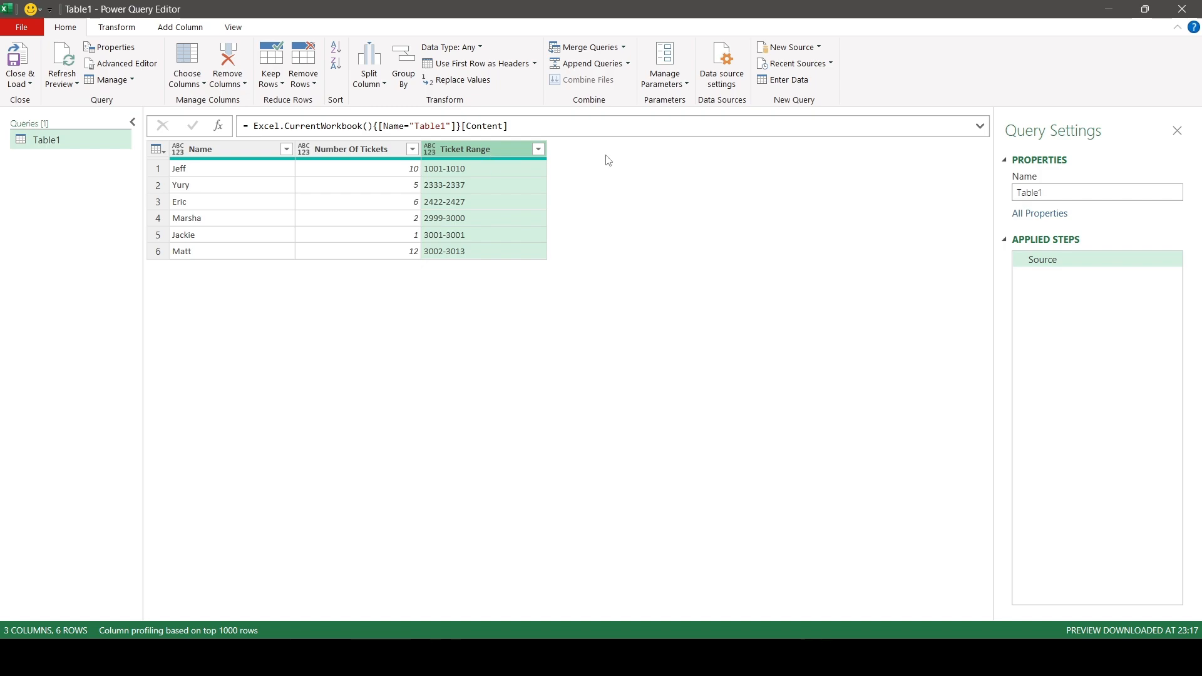
mouse_move(469, 161)
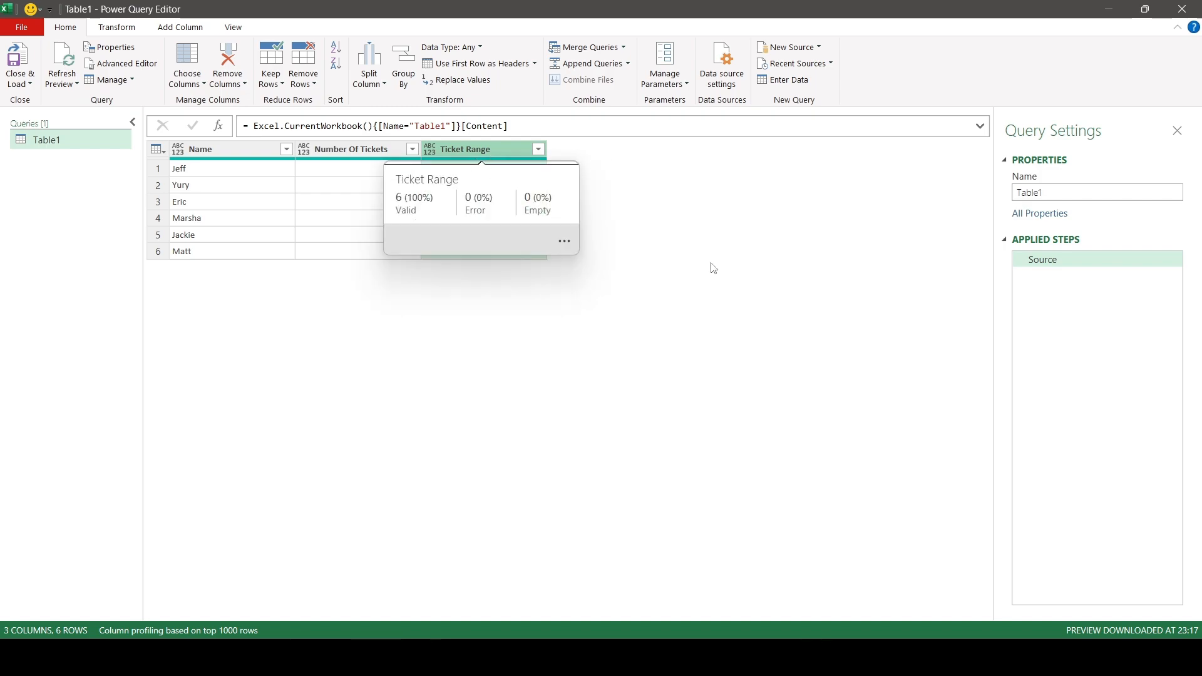
click(219, 127)
click(255, 125)
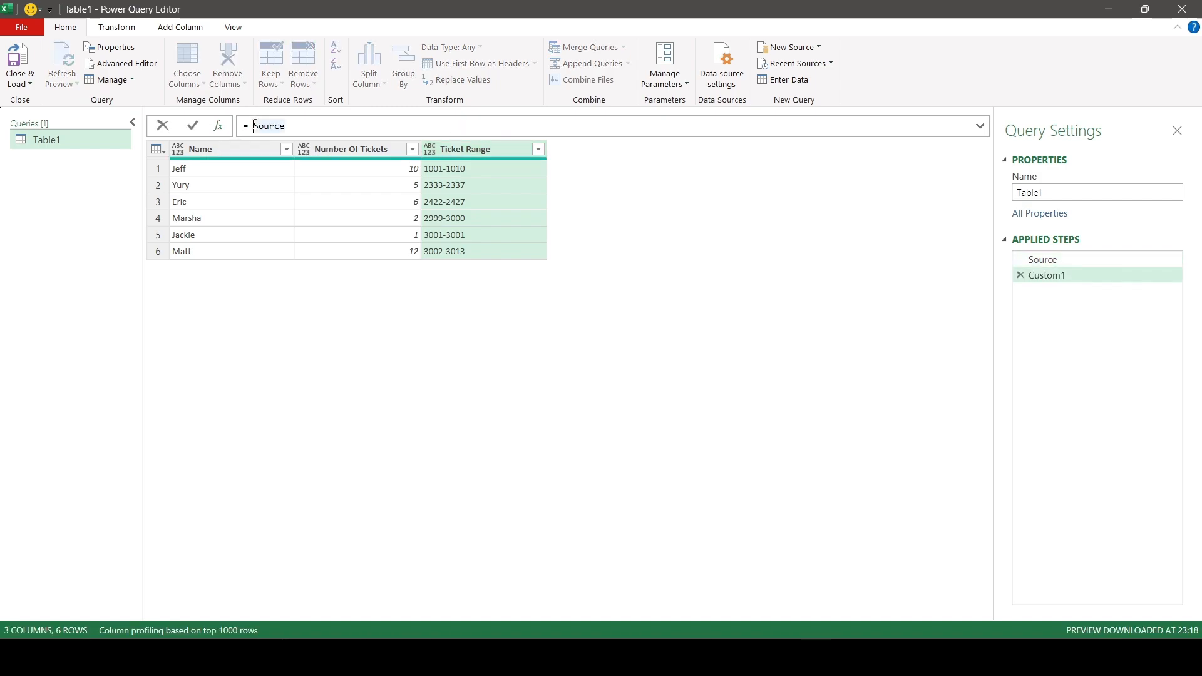
text(tbltr)
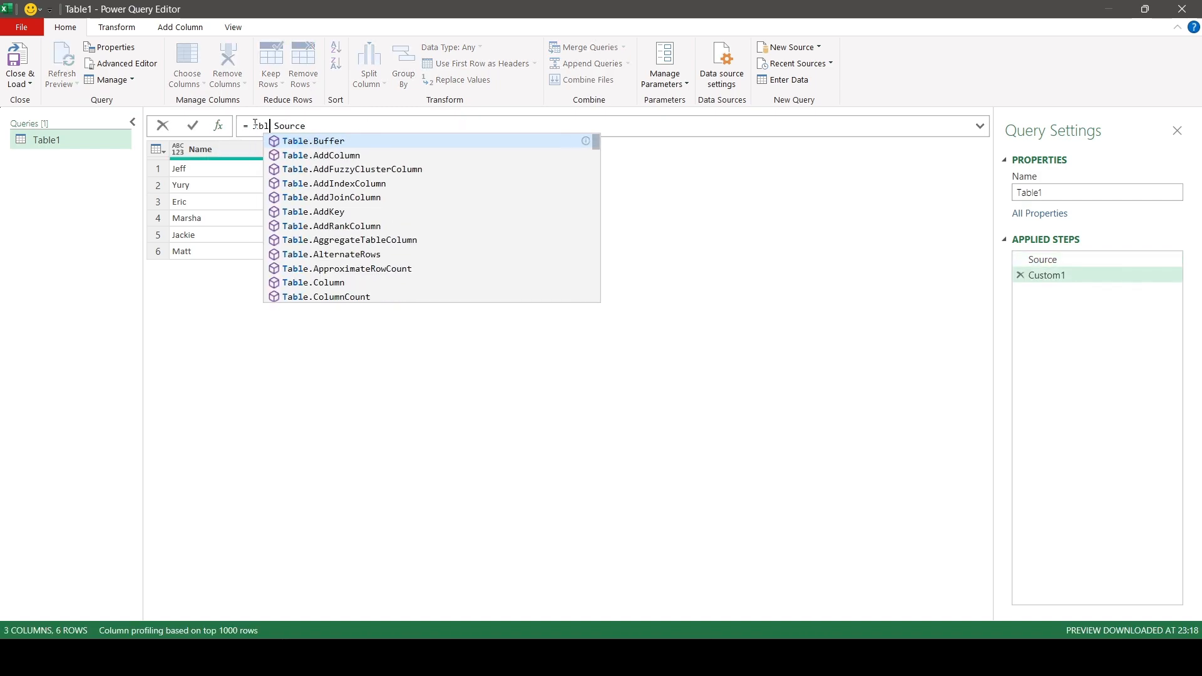
key(Down)
key(Tab)
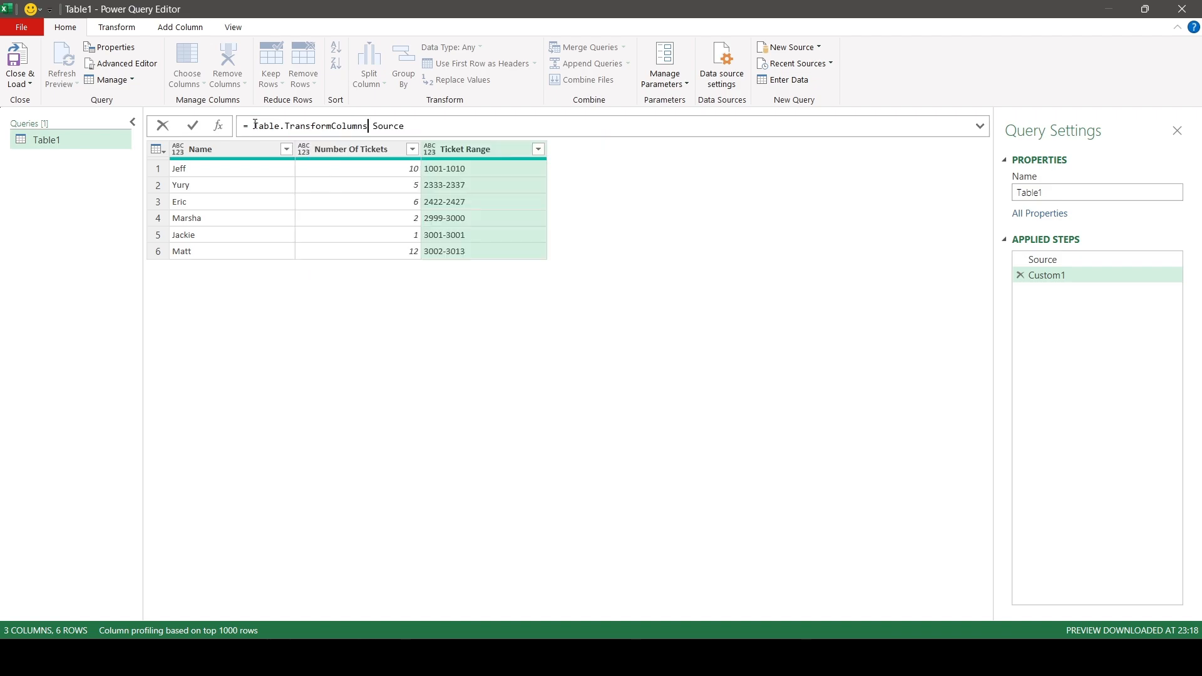
text(()
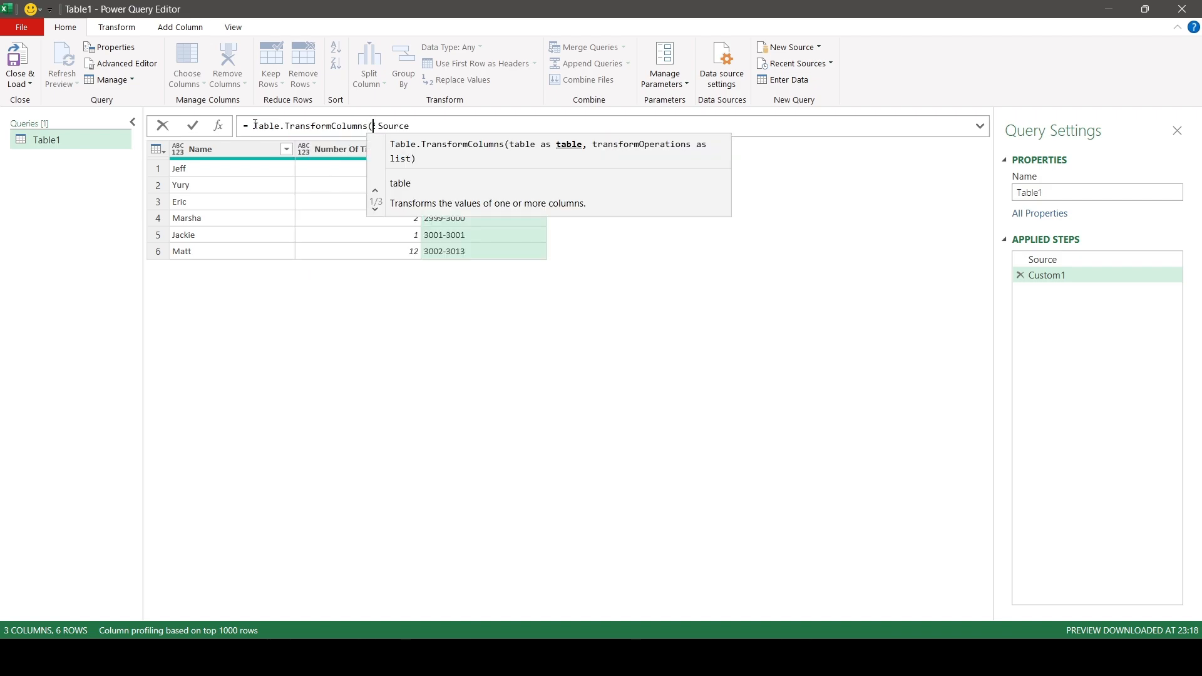
click(494, 123)
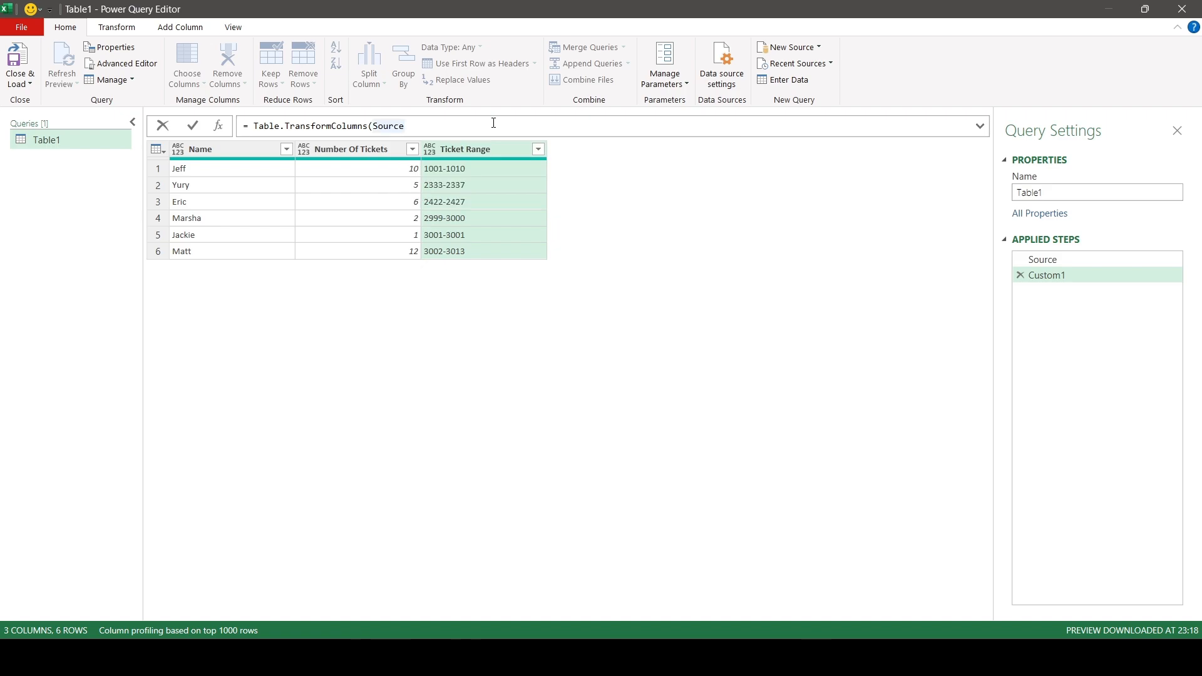
text(Source,)
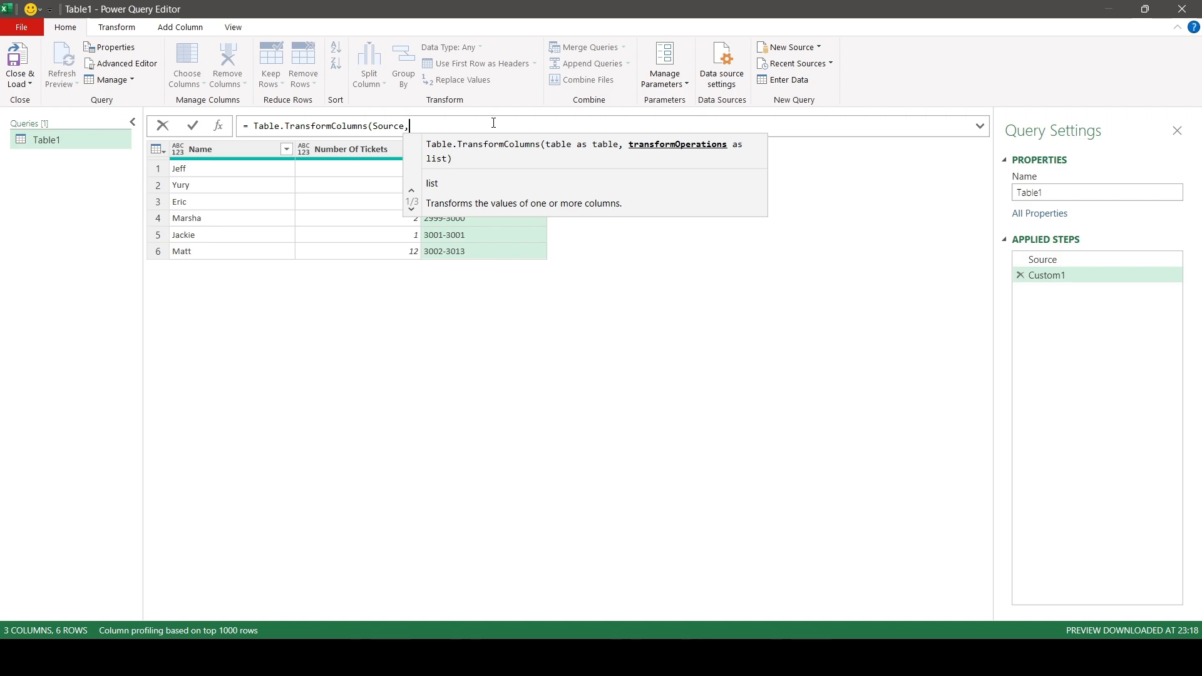
Step: Complete the formula with the transformation {{"Ticket Range", each _}}) and commit it
text({)
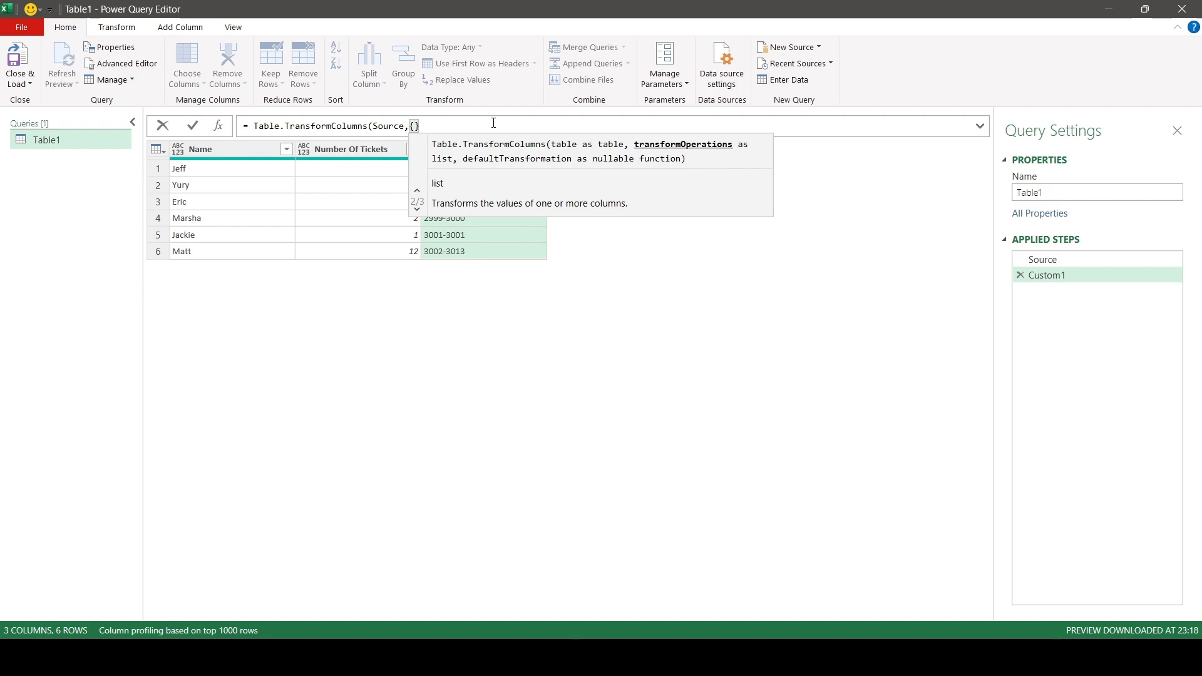
text({")
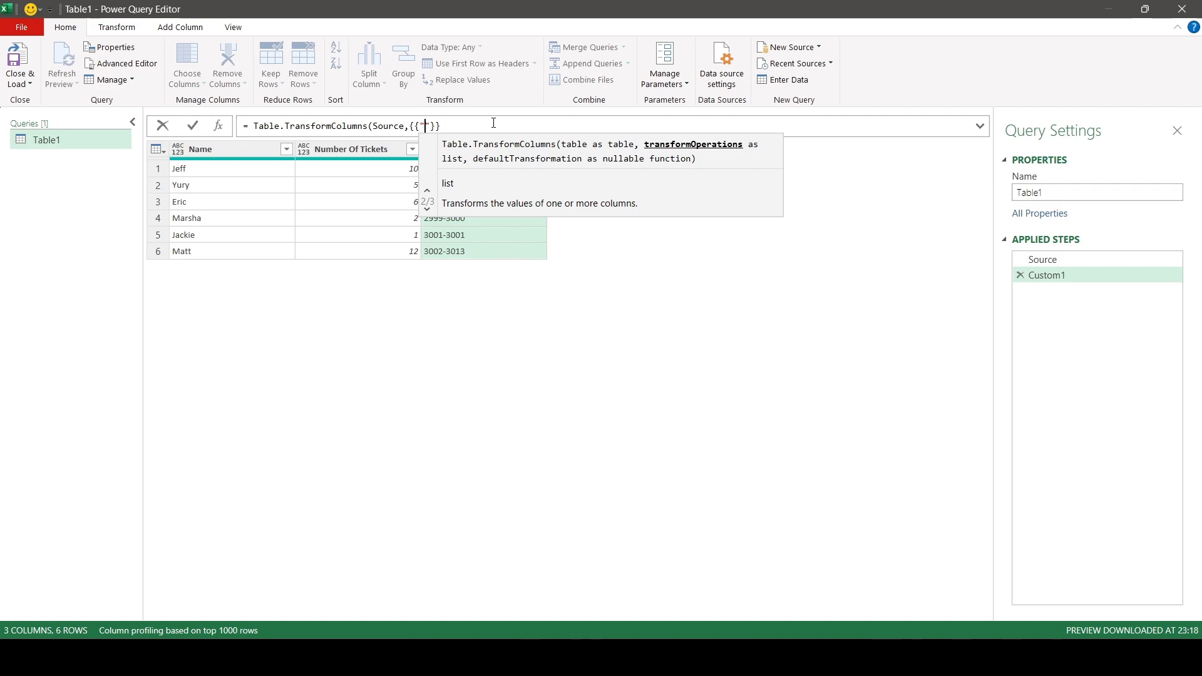
text(Ticket )
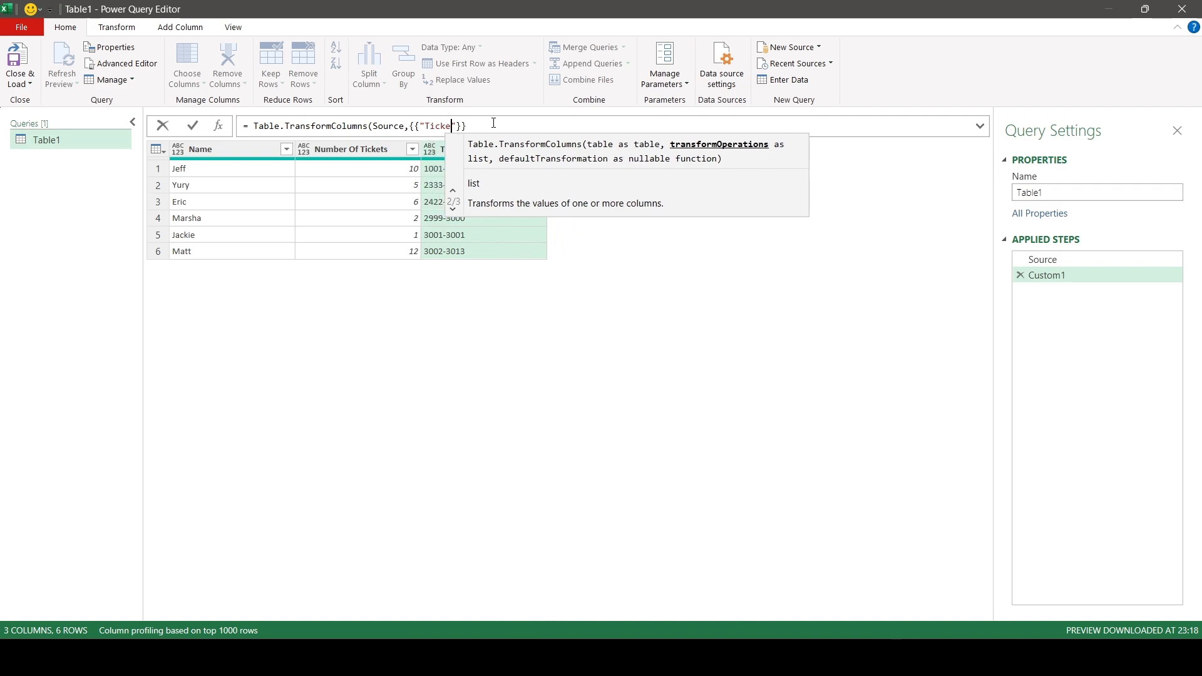
text(Range)
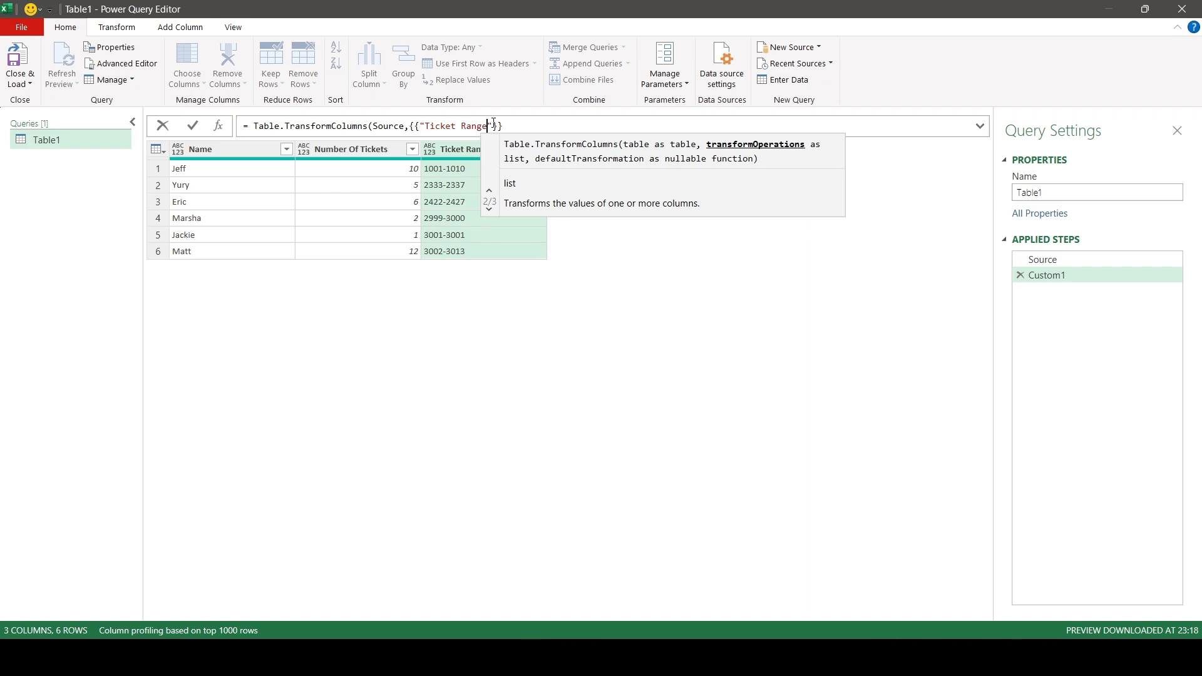
text(",)
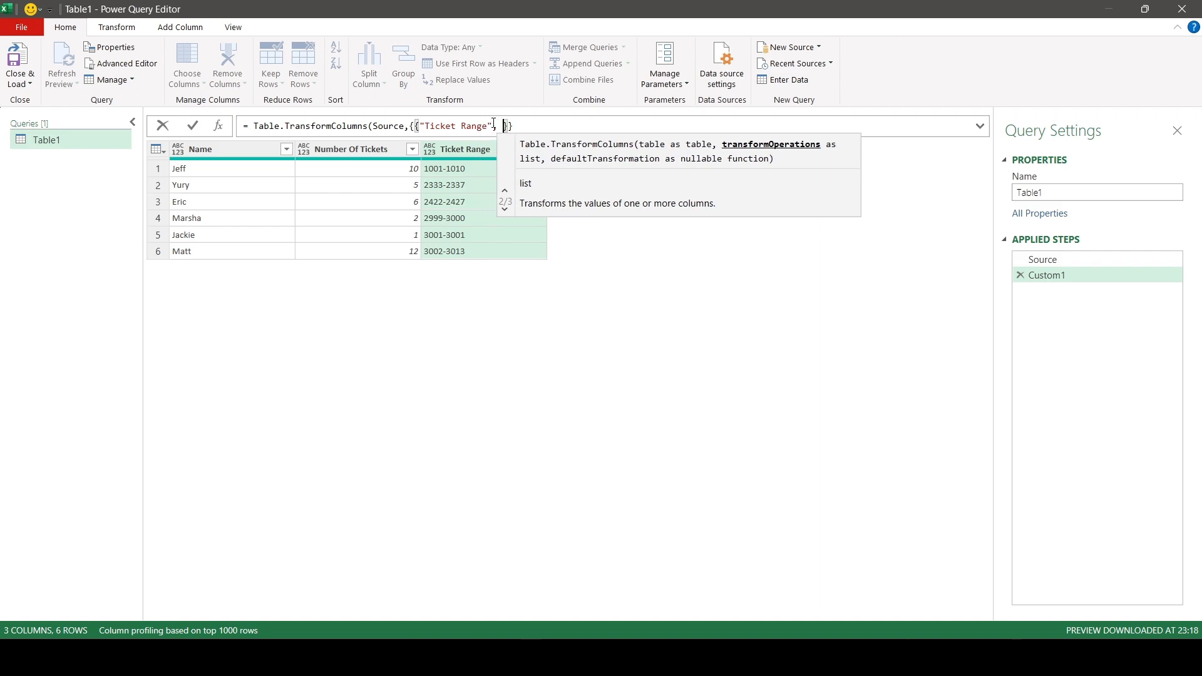
text( each _)
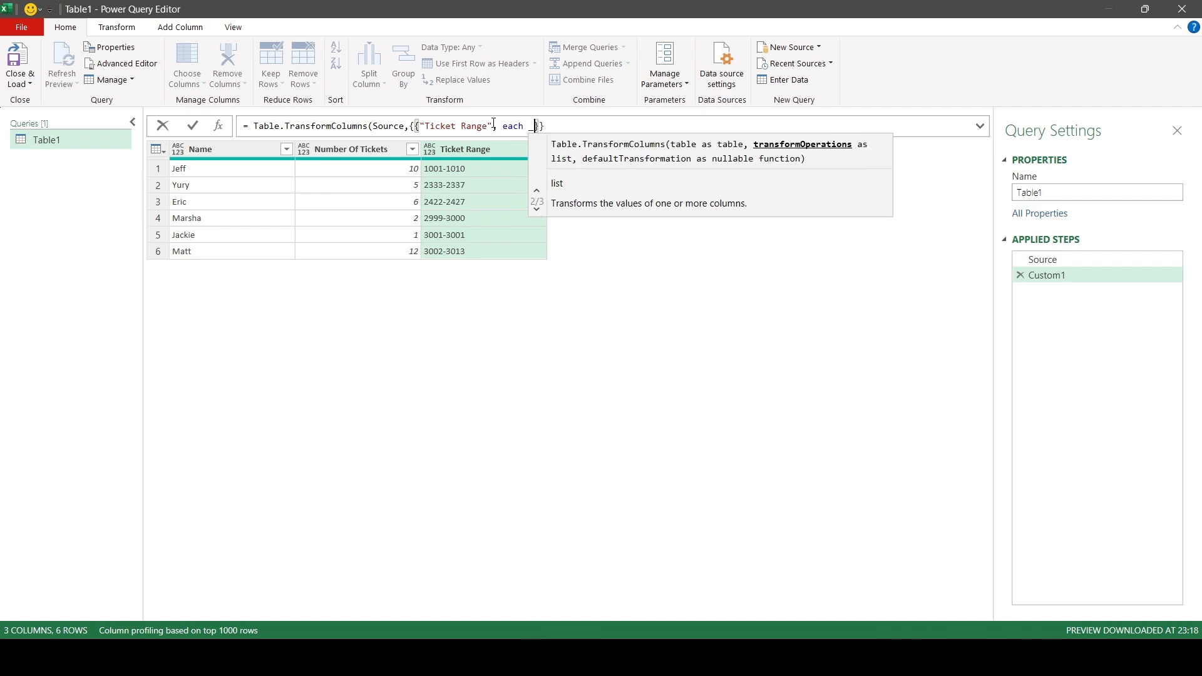
click(570, 125)
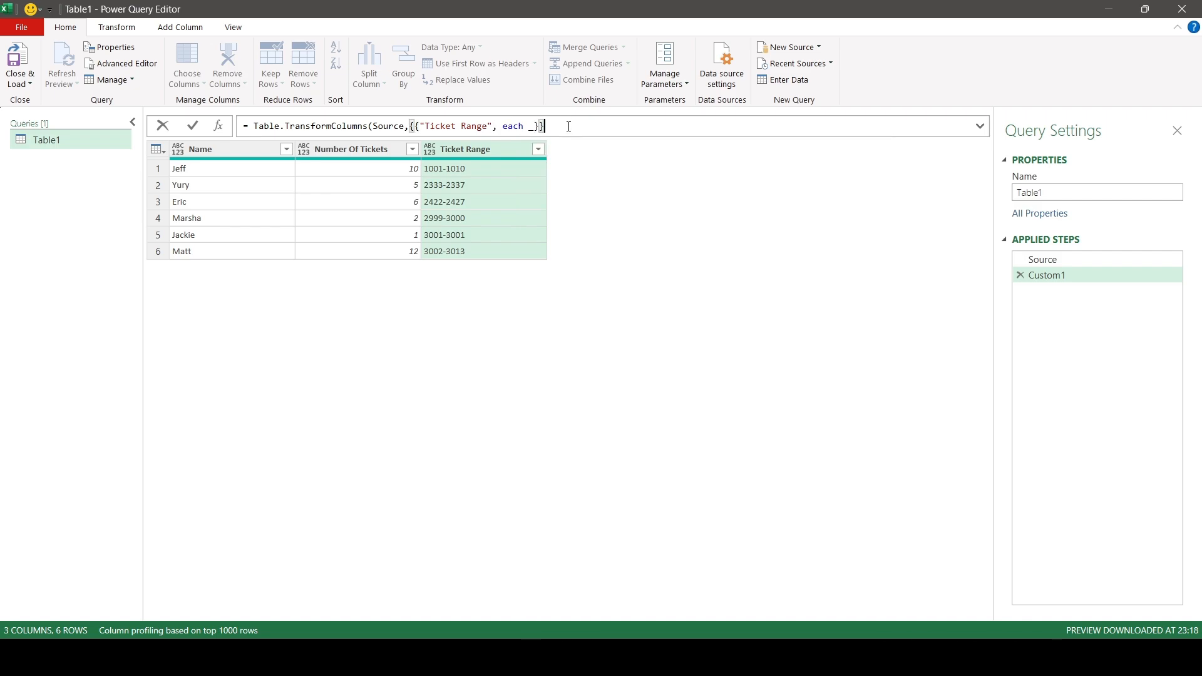
text())
click(193, 129)
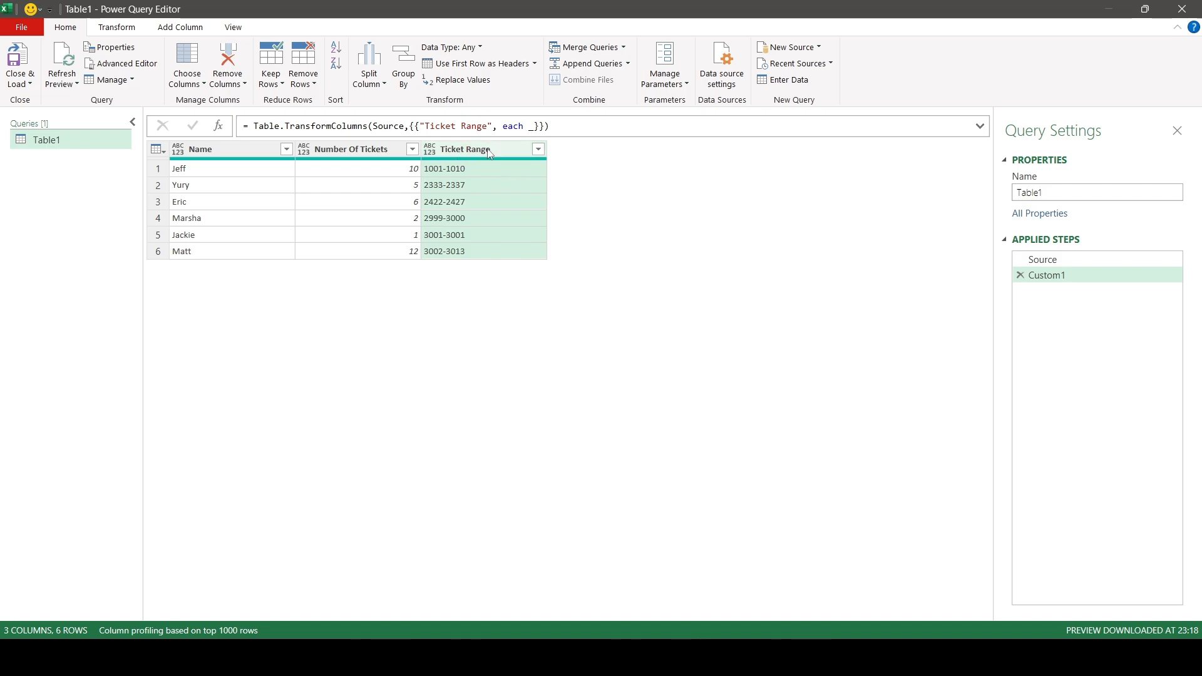
Step: Insert the Text.Replace function after each in the Ticket Range transformation formula
click(450, 170)
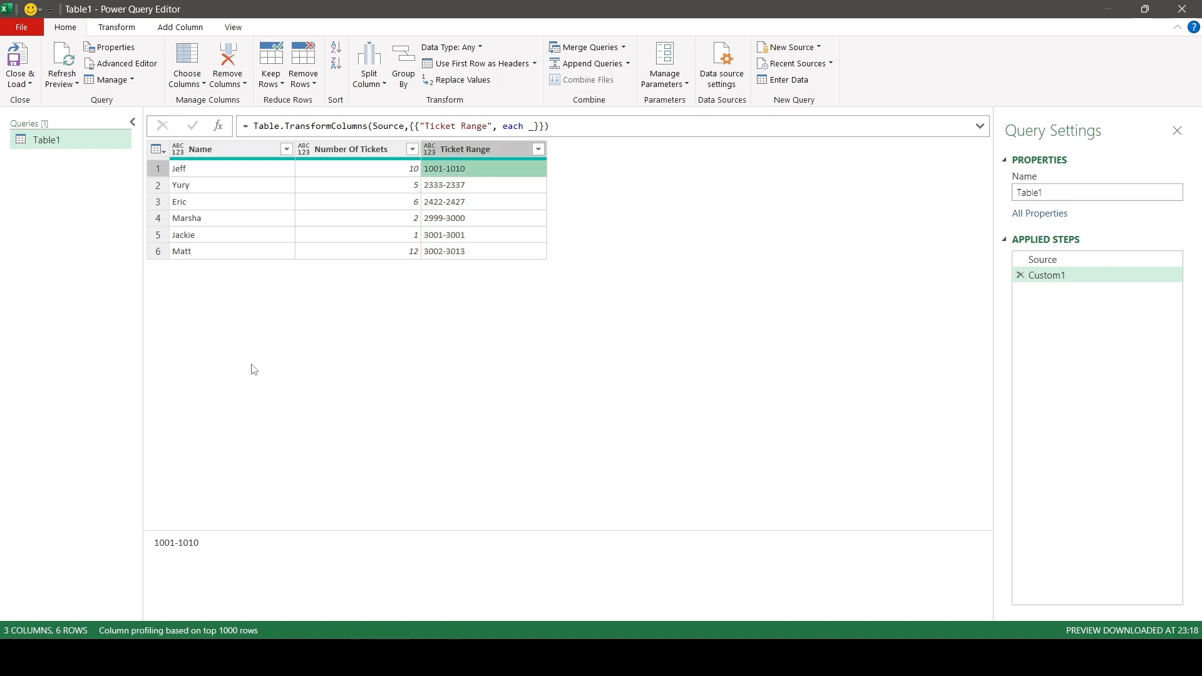
double_click(176, 543)
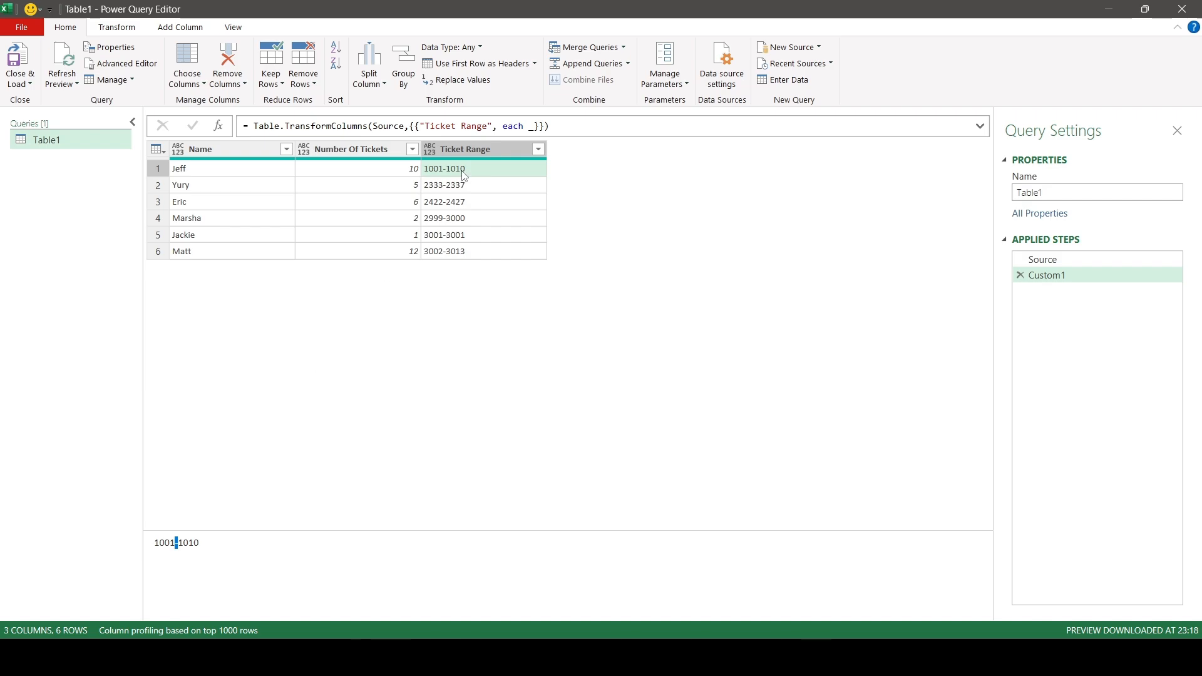
click(527, 126)
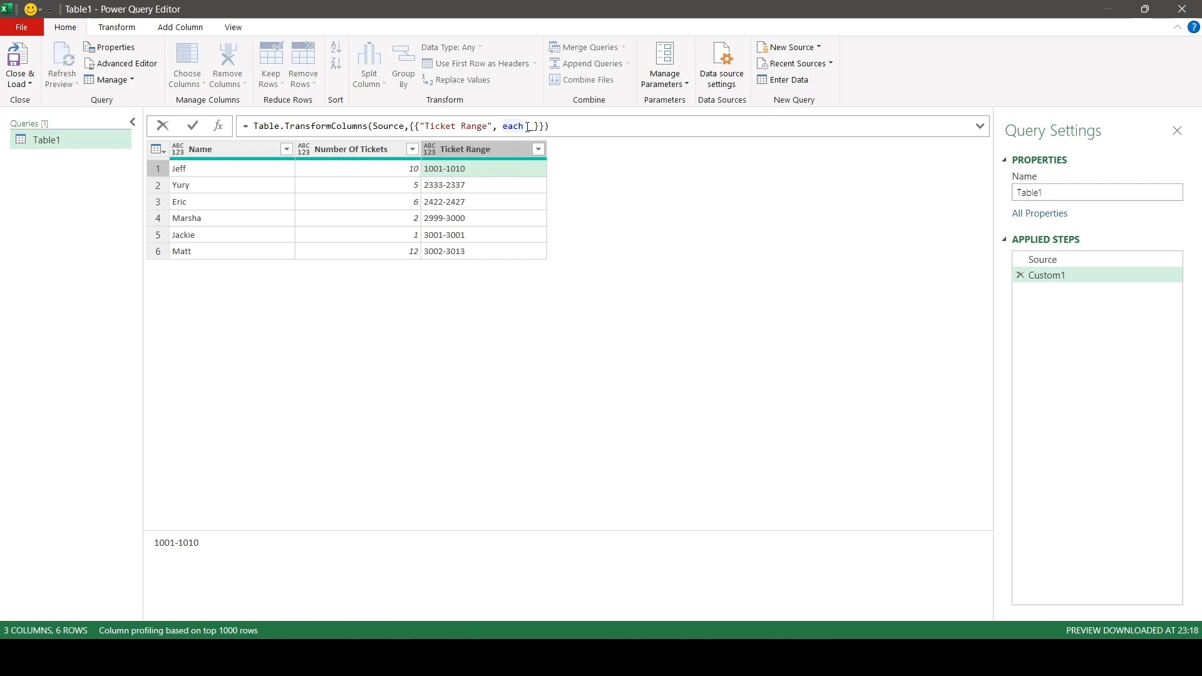
key(Right)
text(txtre)
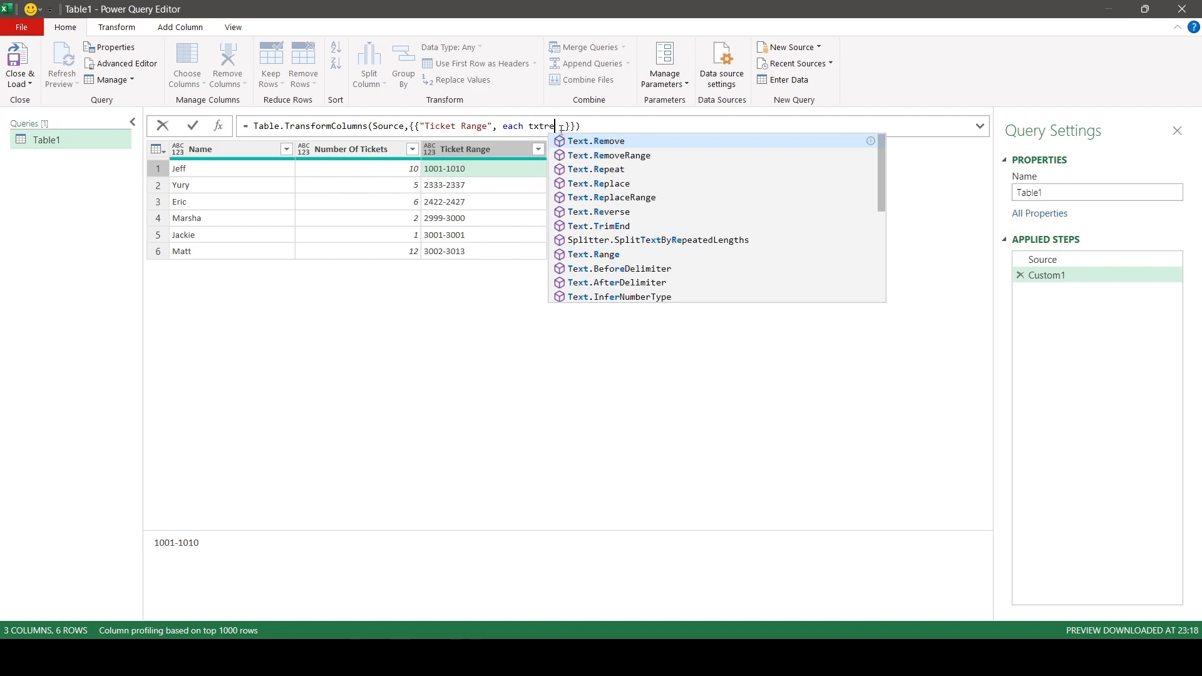
key(Down)
key(Down)
key(Down)
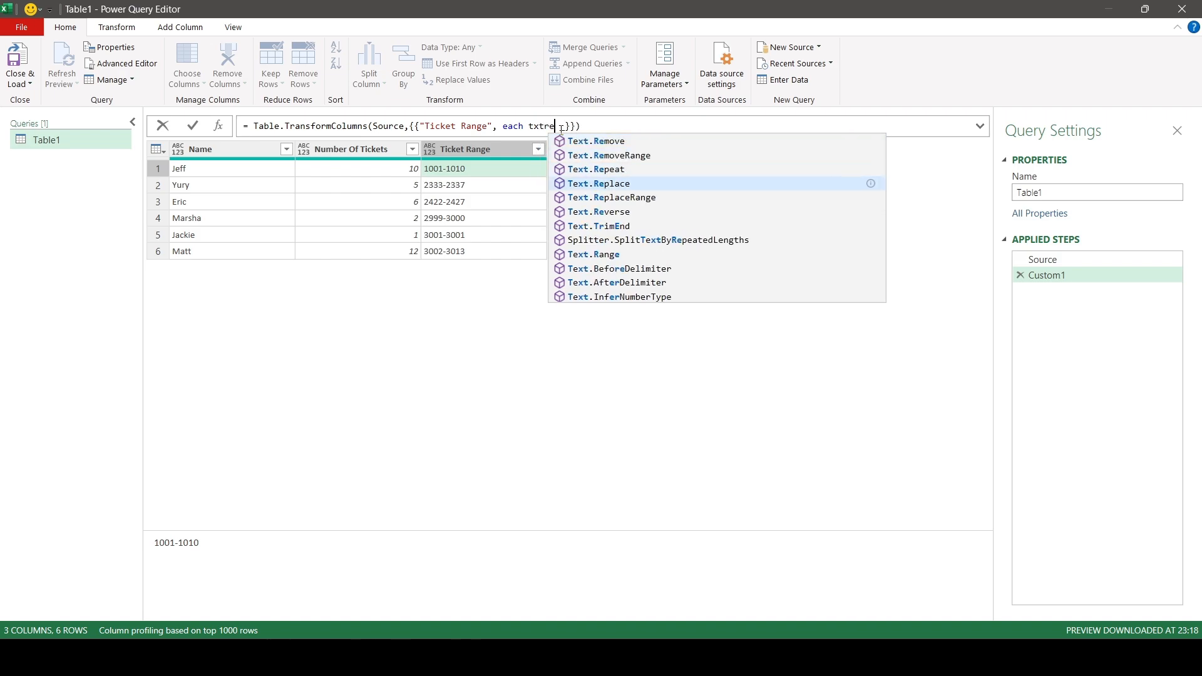
key(Tab)
text(()
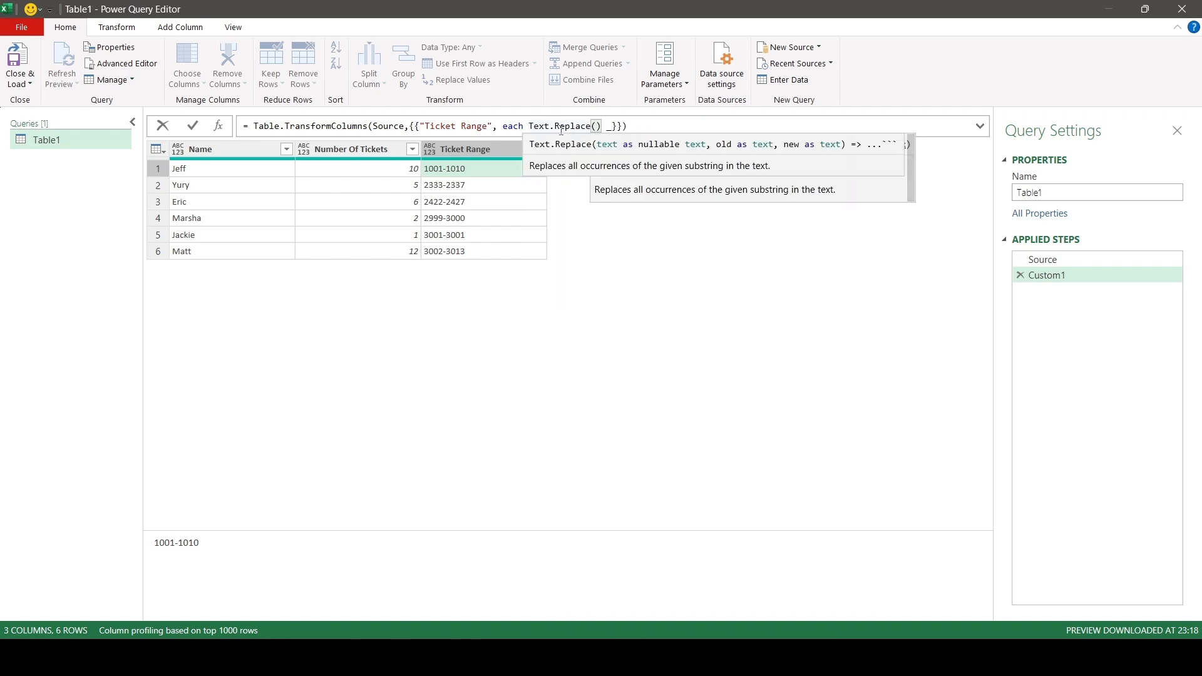
Step: Complete Text.Replace with the arguments _, "-" and ".." and commit the formula
text(_)
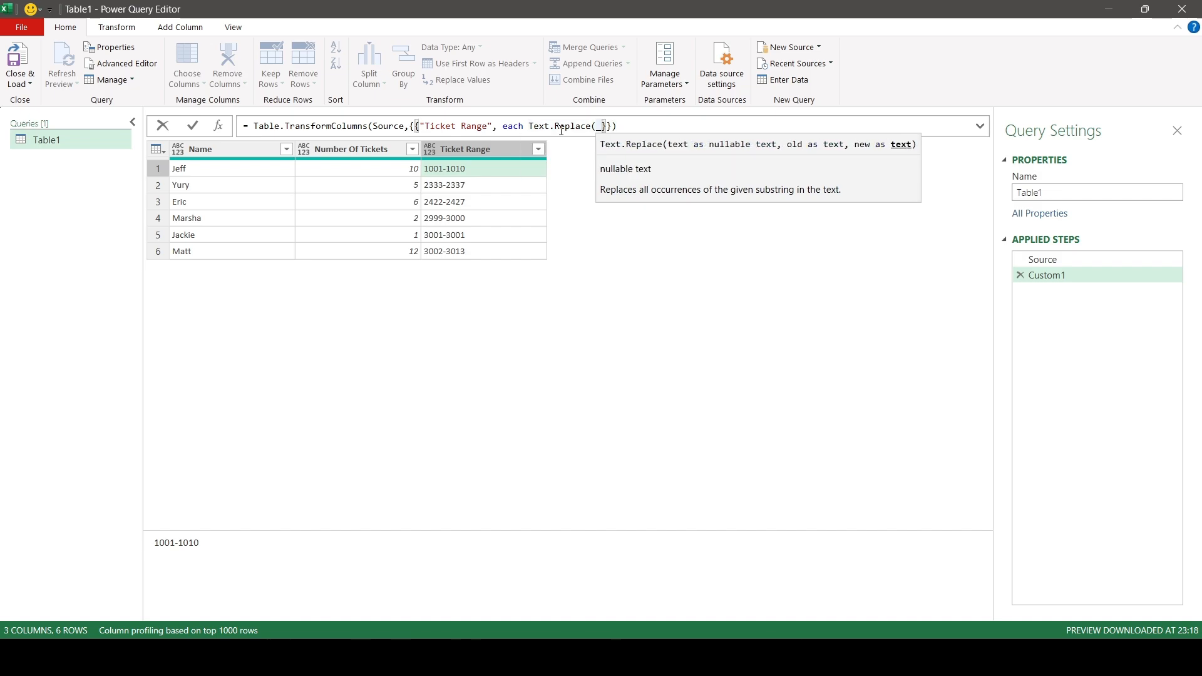
text(,)
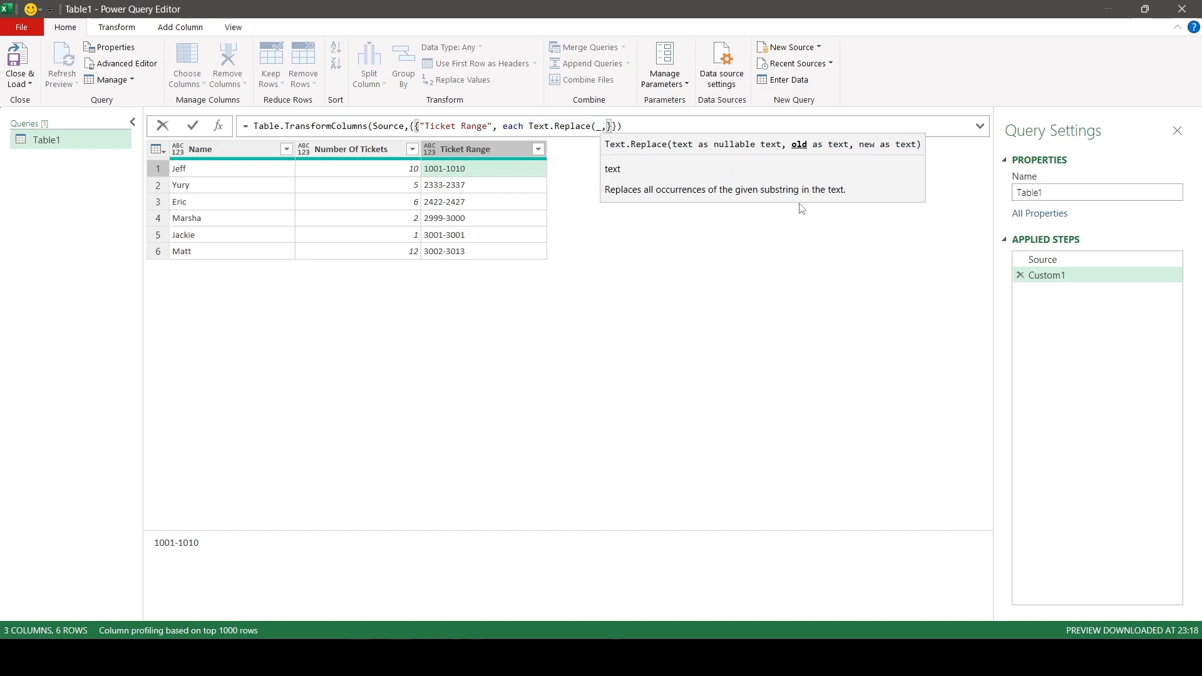
text("-")
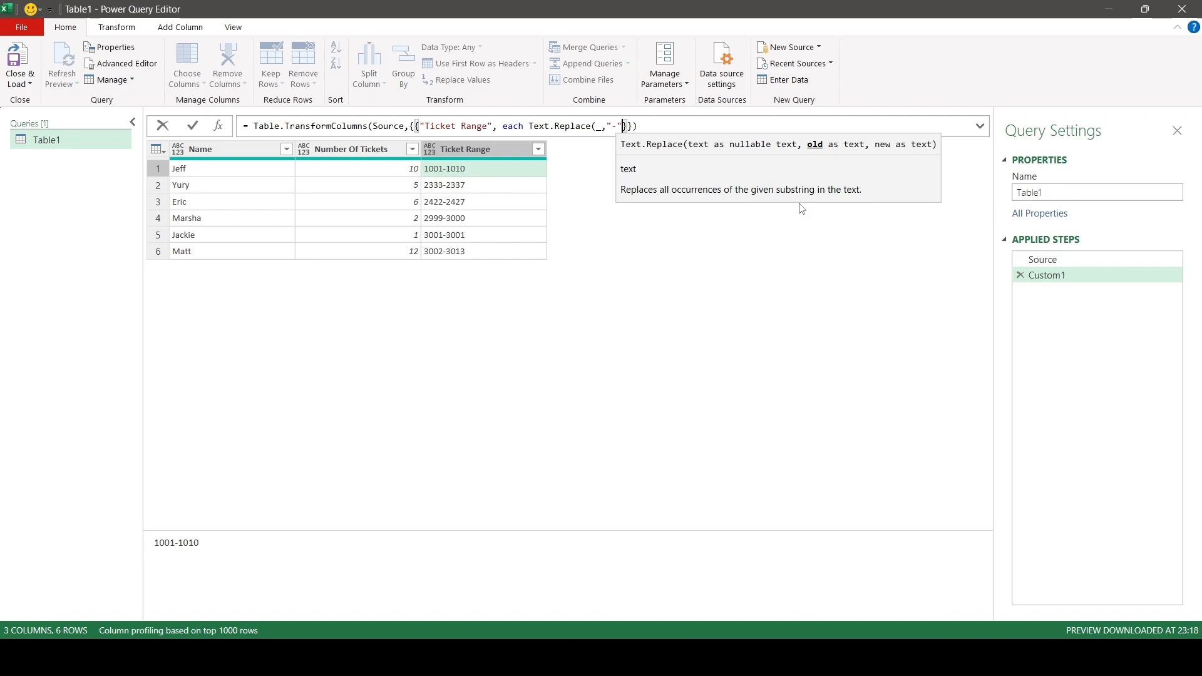
text(,)
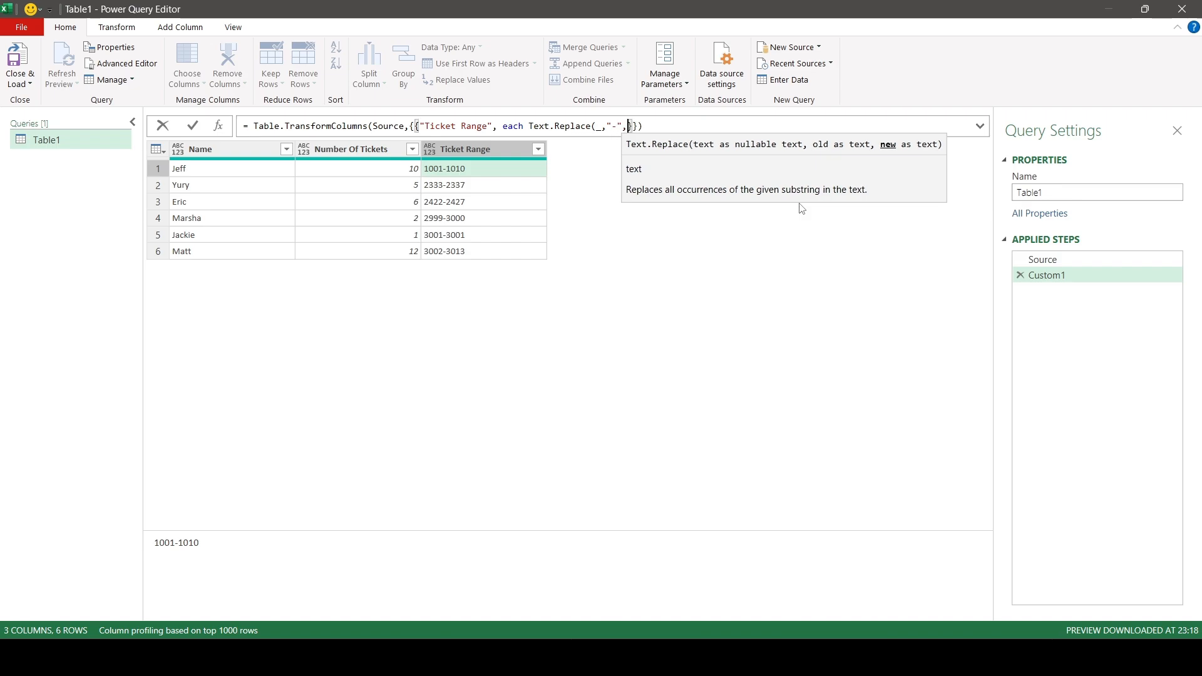
text("..")
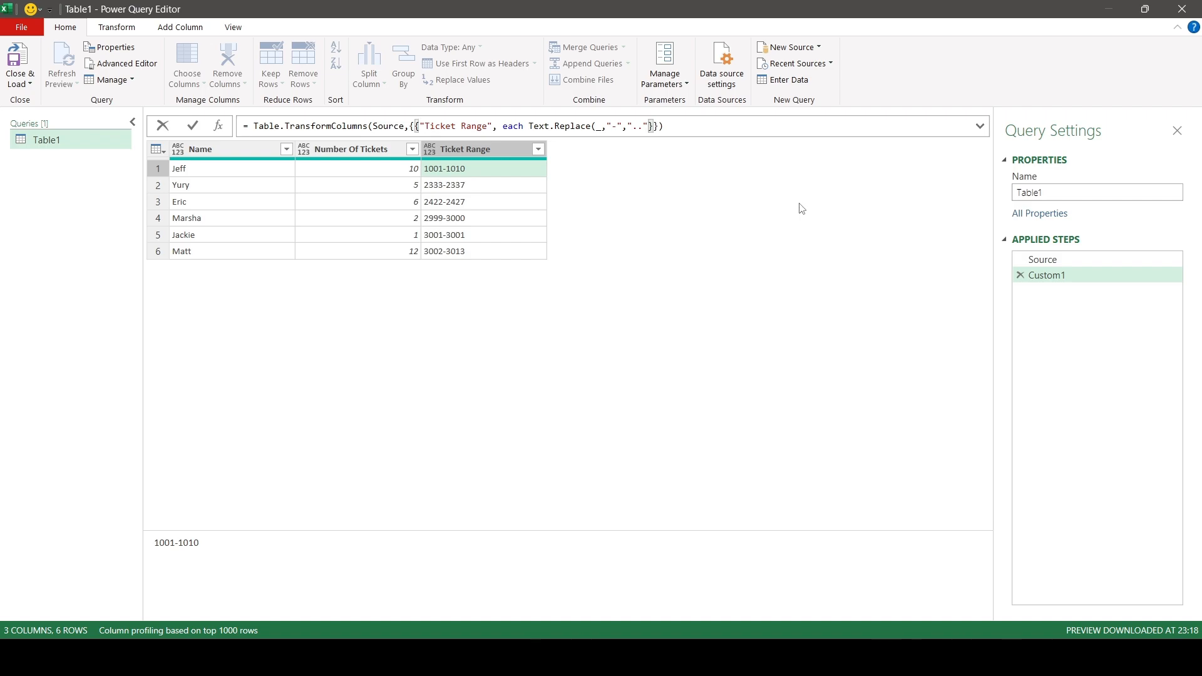
text())
click(195, 126)
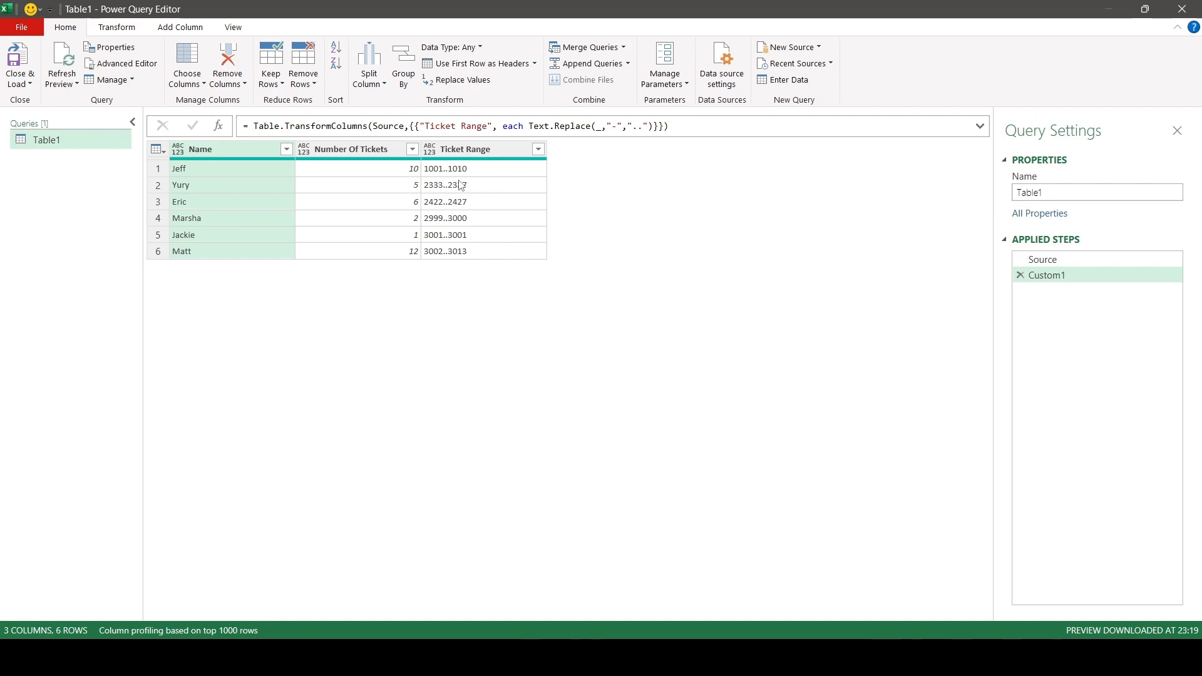
Step: Concatenate "{" before and "}" after the Text.Replace expression using &, and commit the formula
click(530, 127)
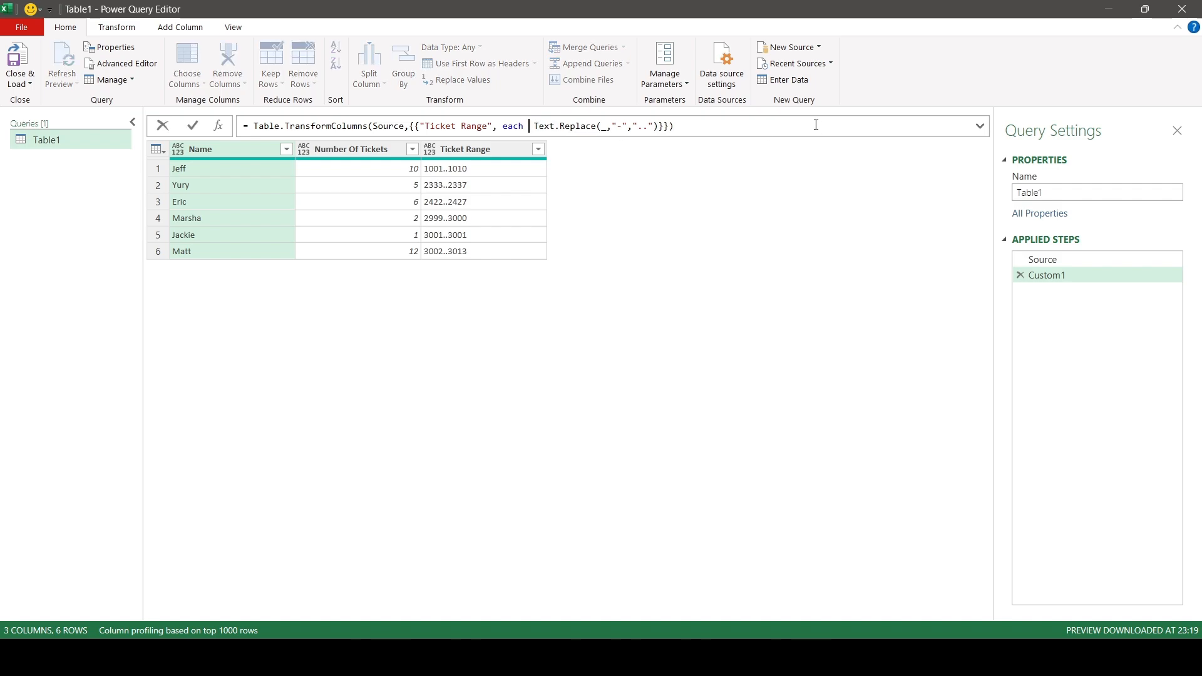
text({")
key(BackSpace)
key(BackSpace)
text("{)
key(Right)
text(&)
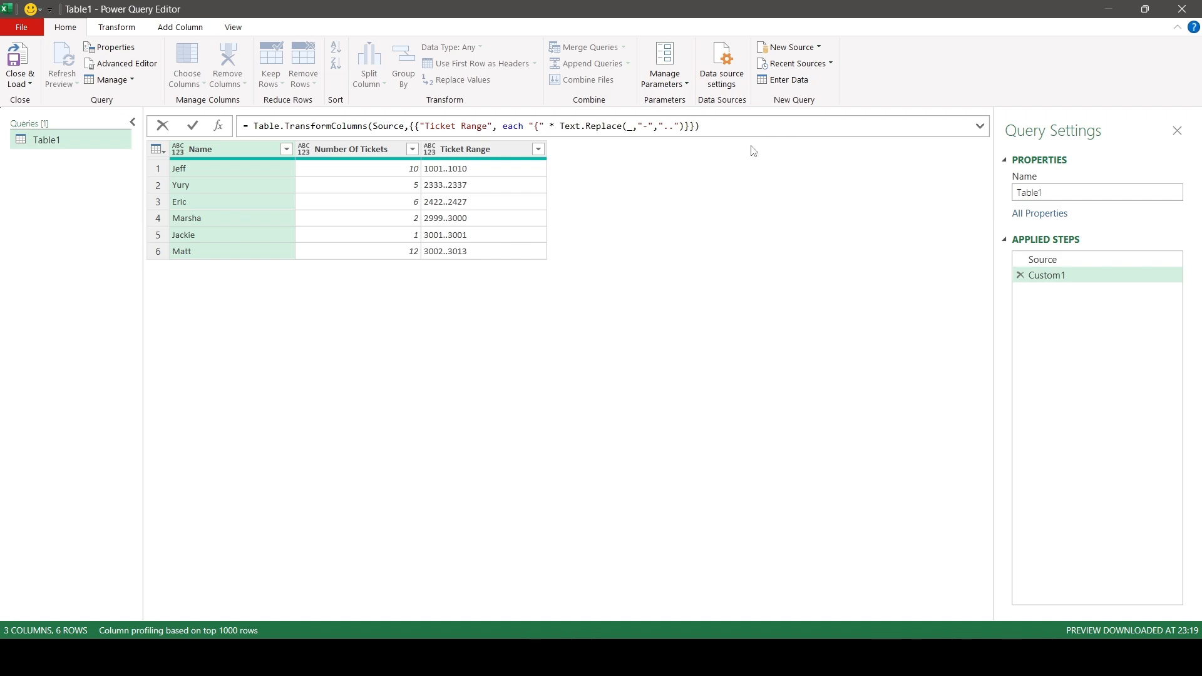
key(BackSpace)
text(&)
click(685, 126)
text(& "})
click(194, 127)
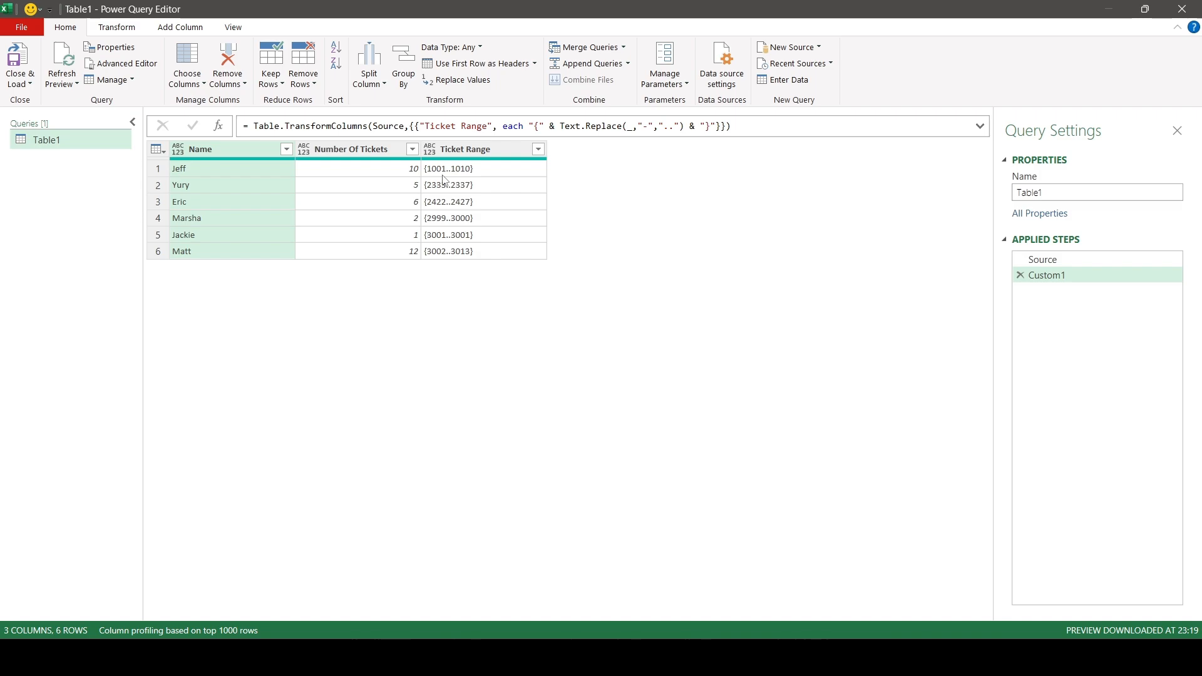
Step: Wrap the concatenated brace expression in Expression.Evaluate and commit the formula
click(528, 126)
text(expre)
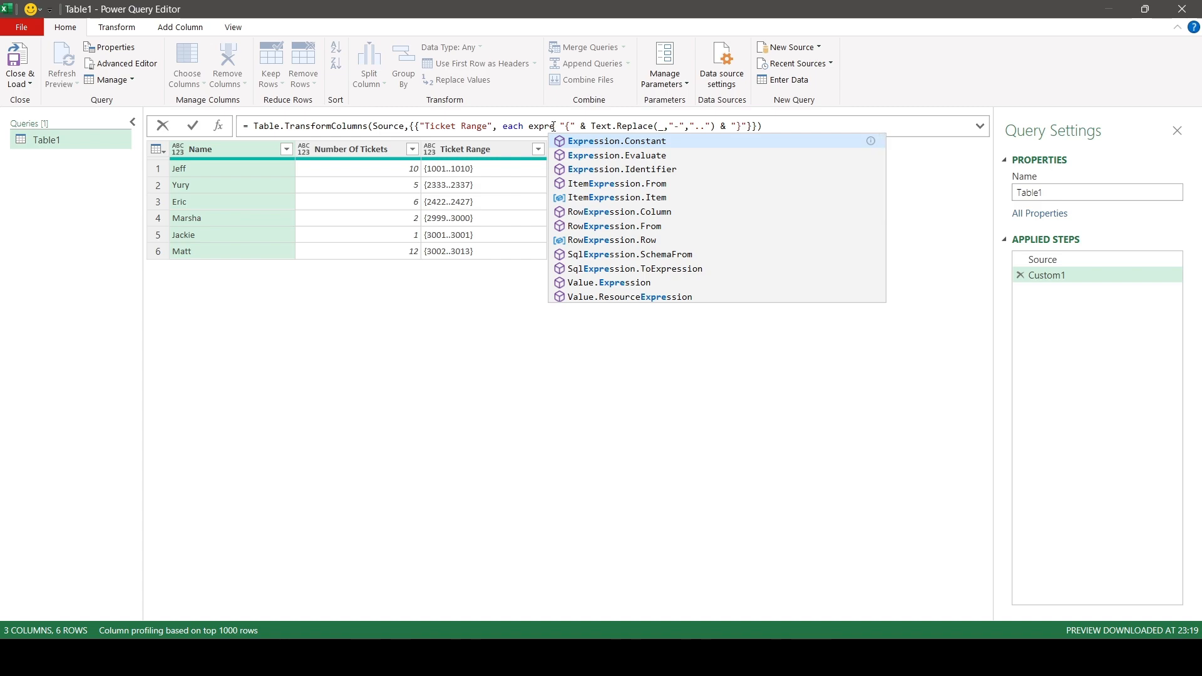
key(Down)
key(Tab)
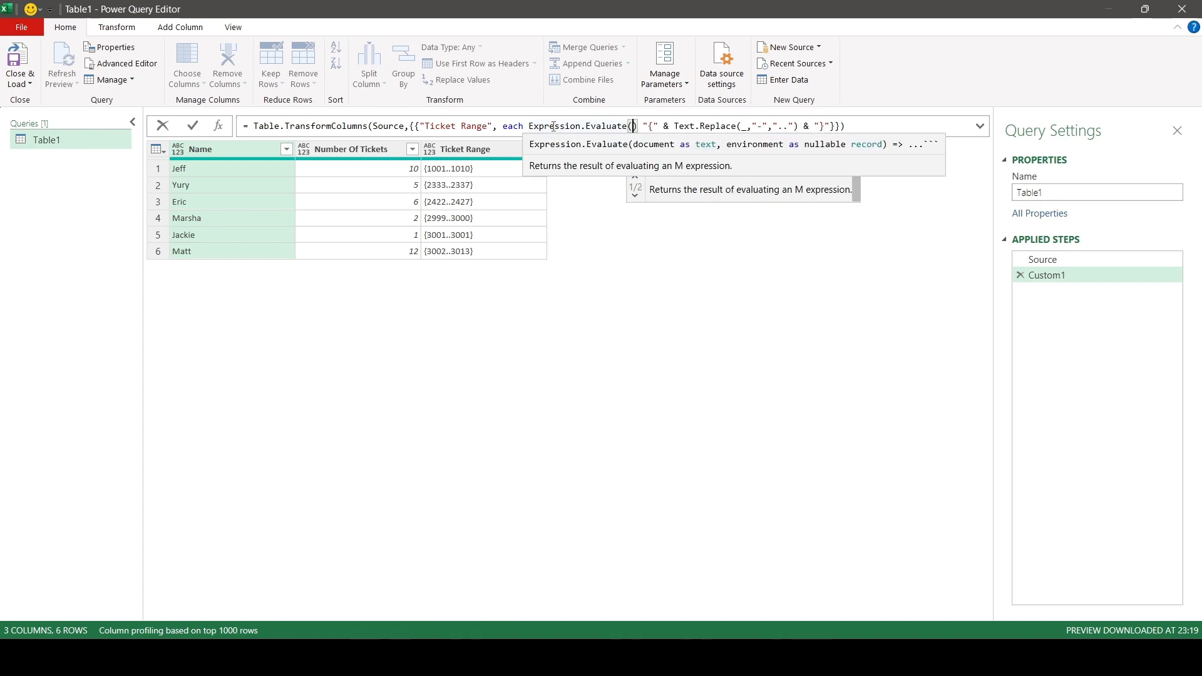
text(()
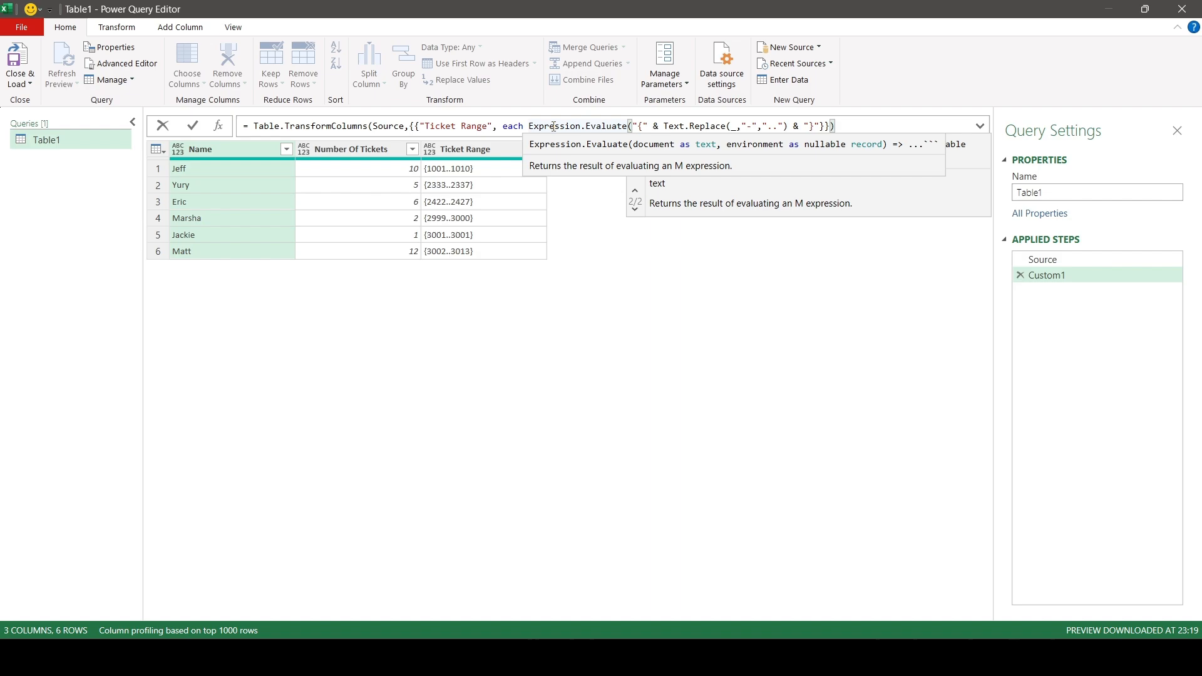
click(821, 126)
text())
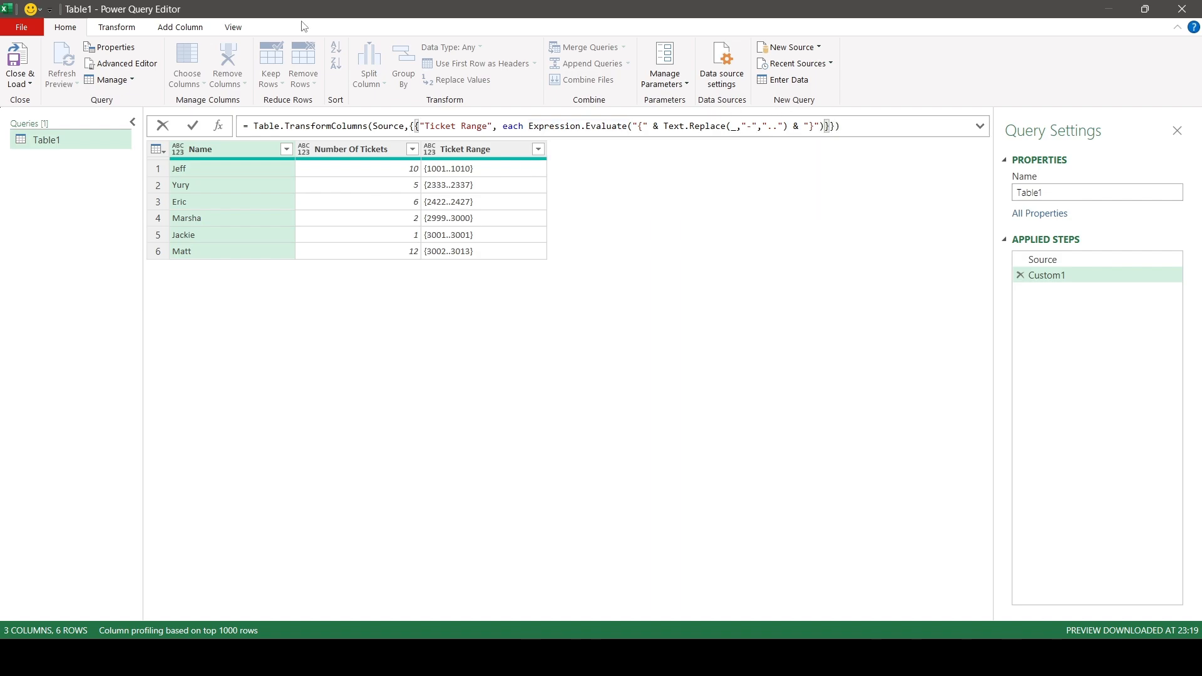
click(199, 131)
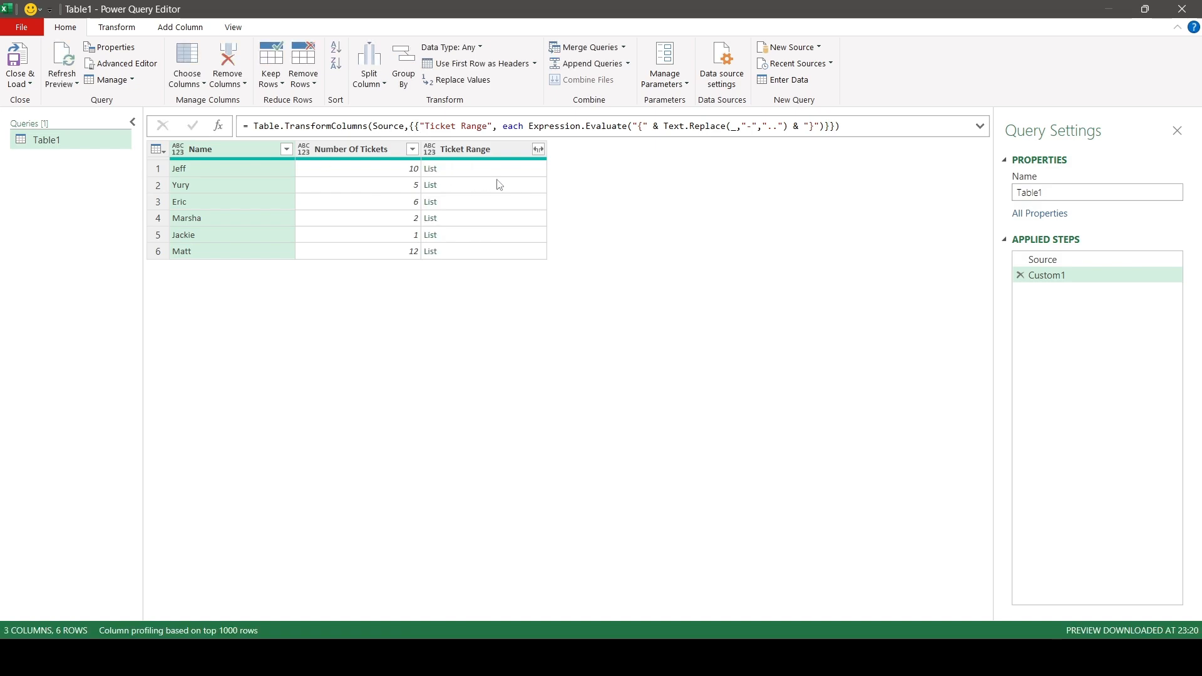
Step: Preview the lists in the first three rows and expand the Ticket Range column to new rows
click(530, 174)
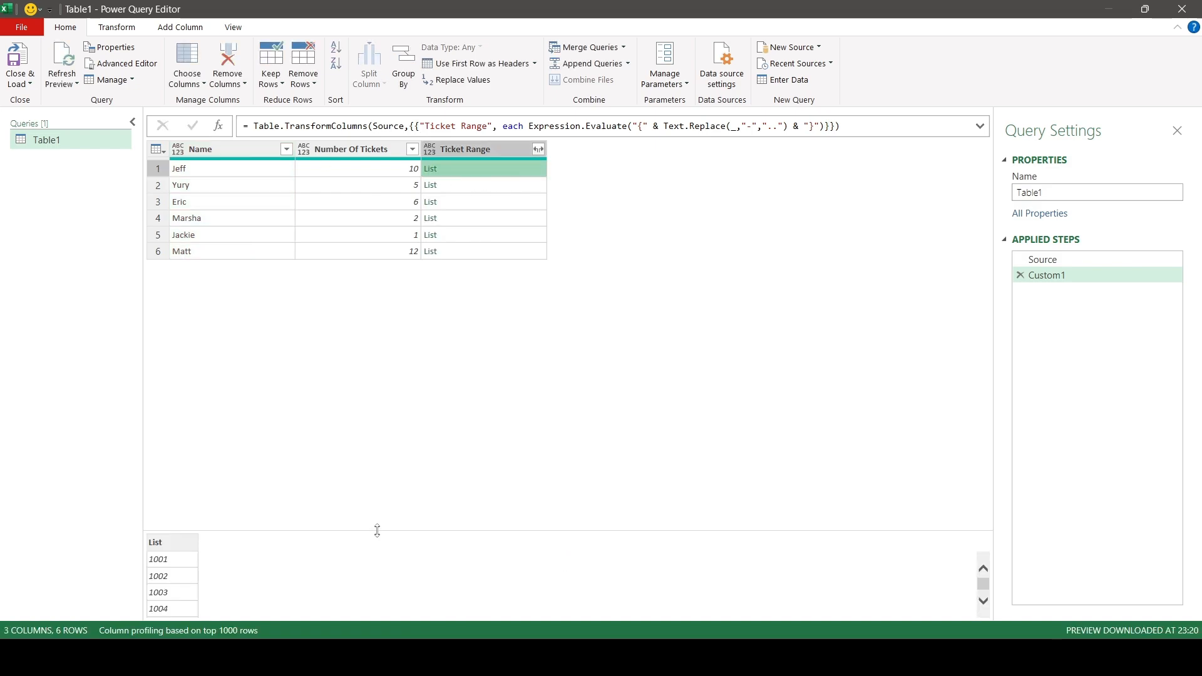
drag(375, 530, 365, 427)
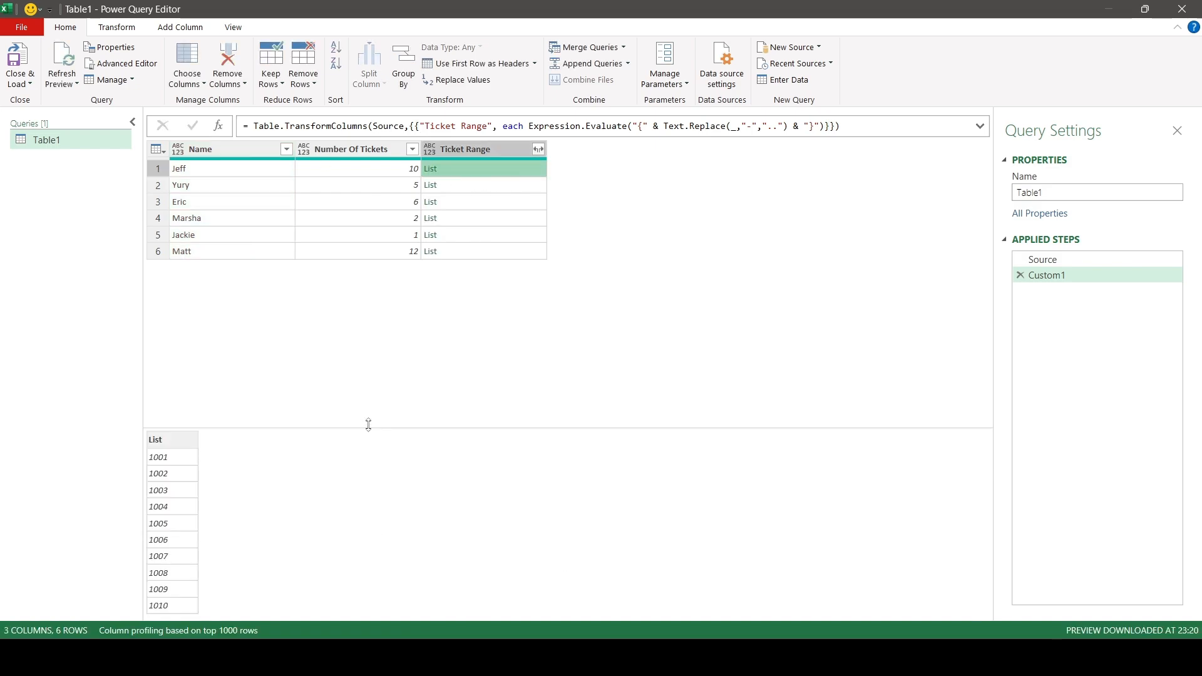
click(517, 185)
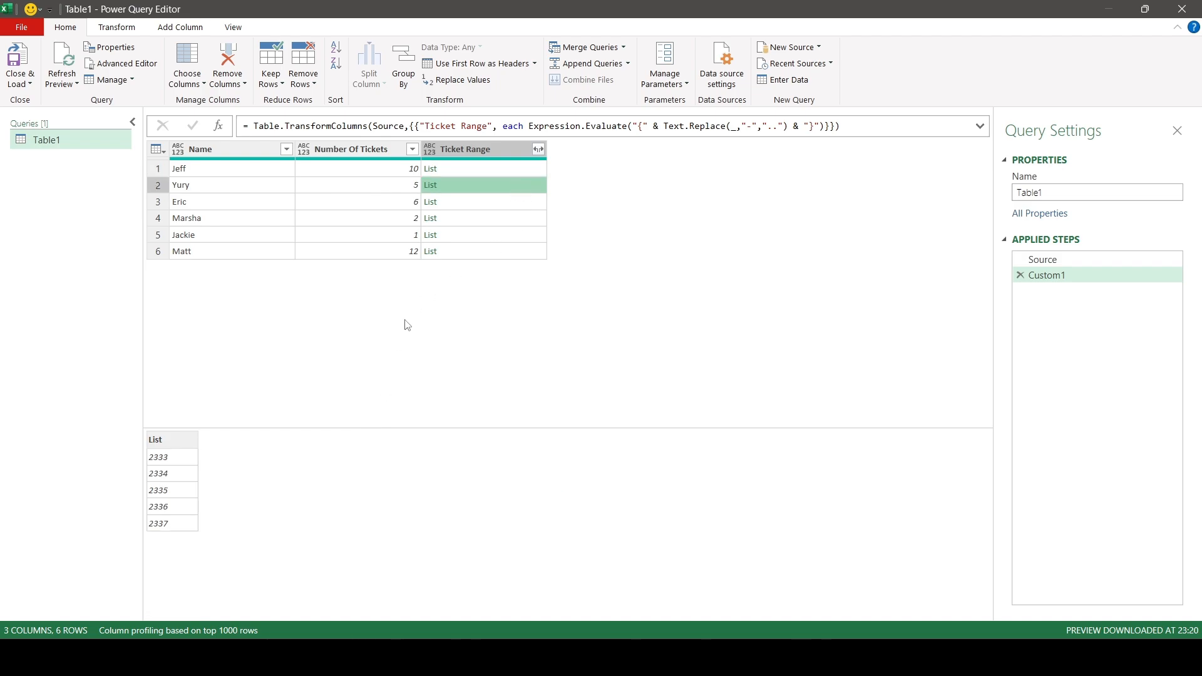
click(515, 204)
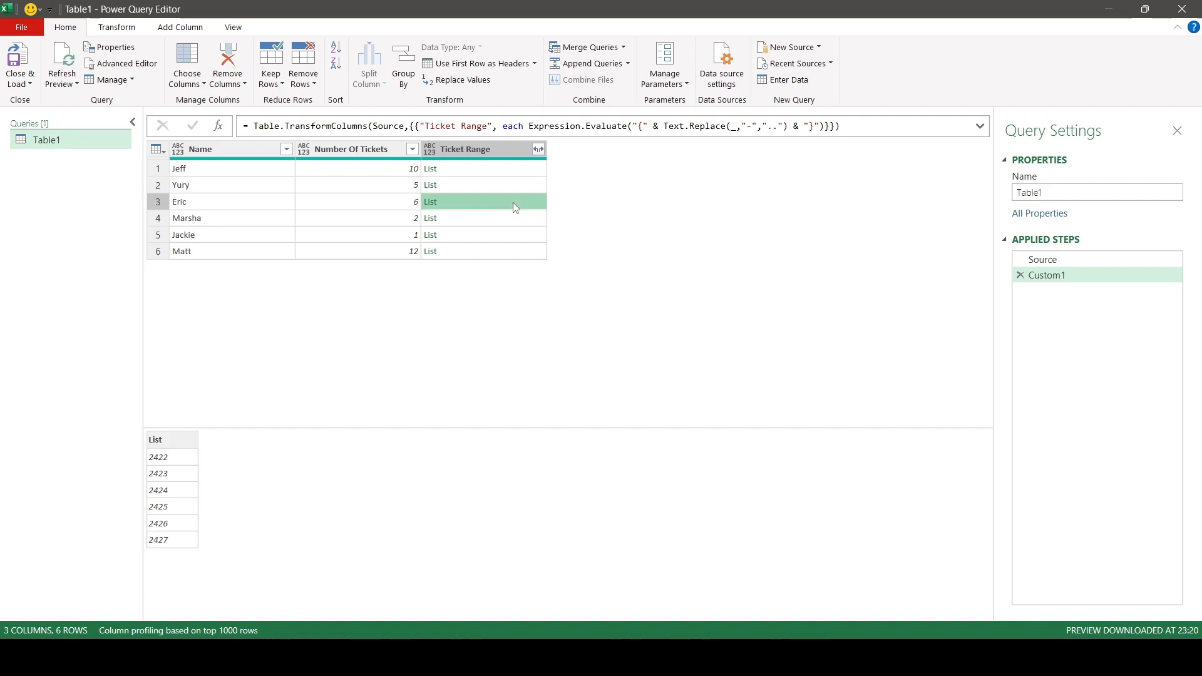
click(538, 149)
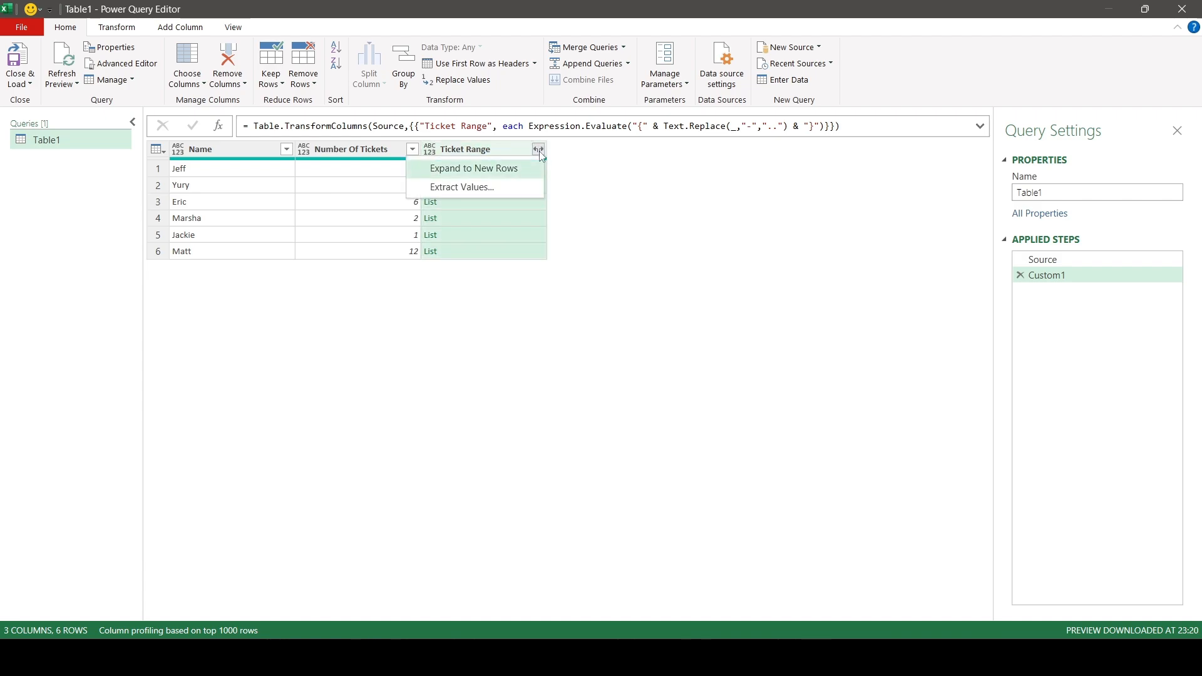
click(526, 169)
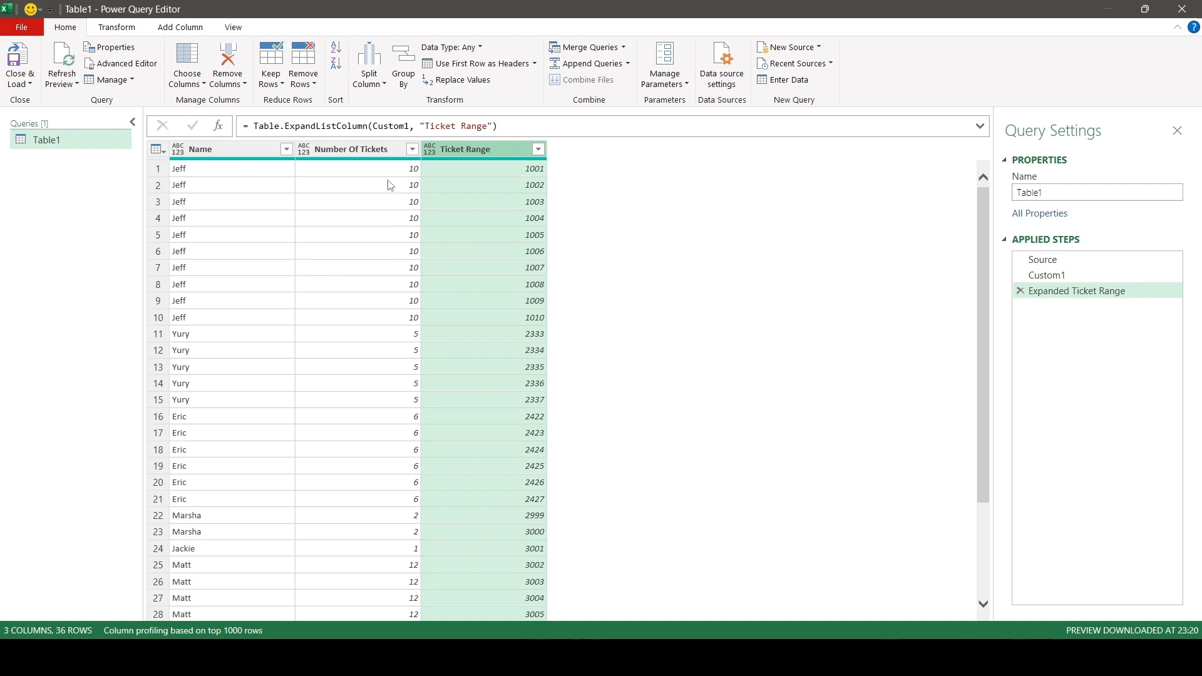
click(355, 150)
right_click(354, 149)
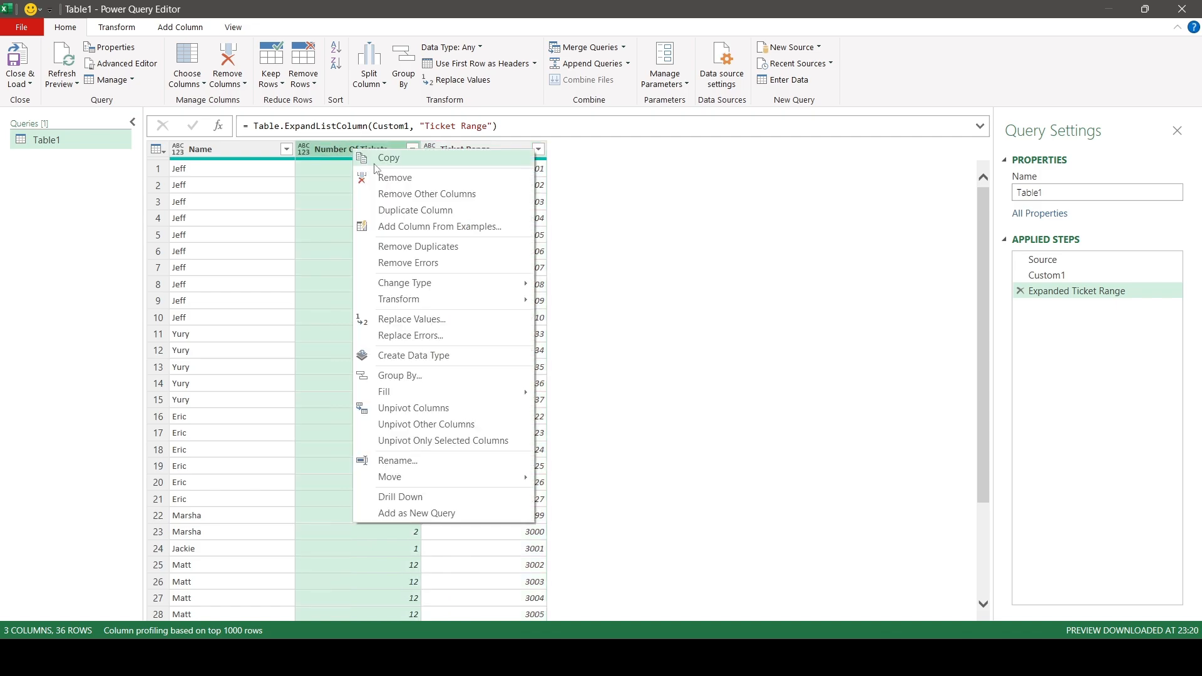
click(794, 183)
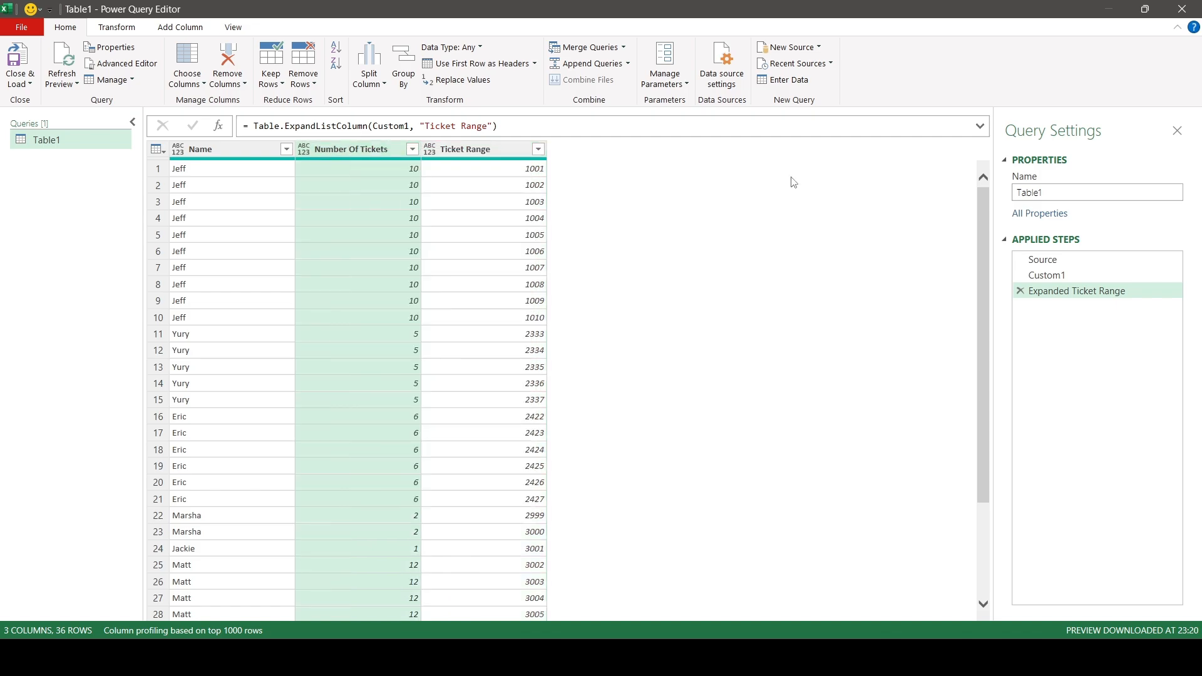
Step: Append the column selection [[Name], [Ticket Range]] to the Table.ExpandListColumn formula and commit it
click(532, 128)
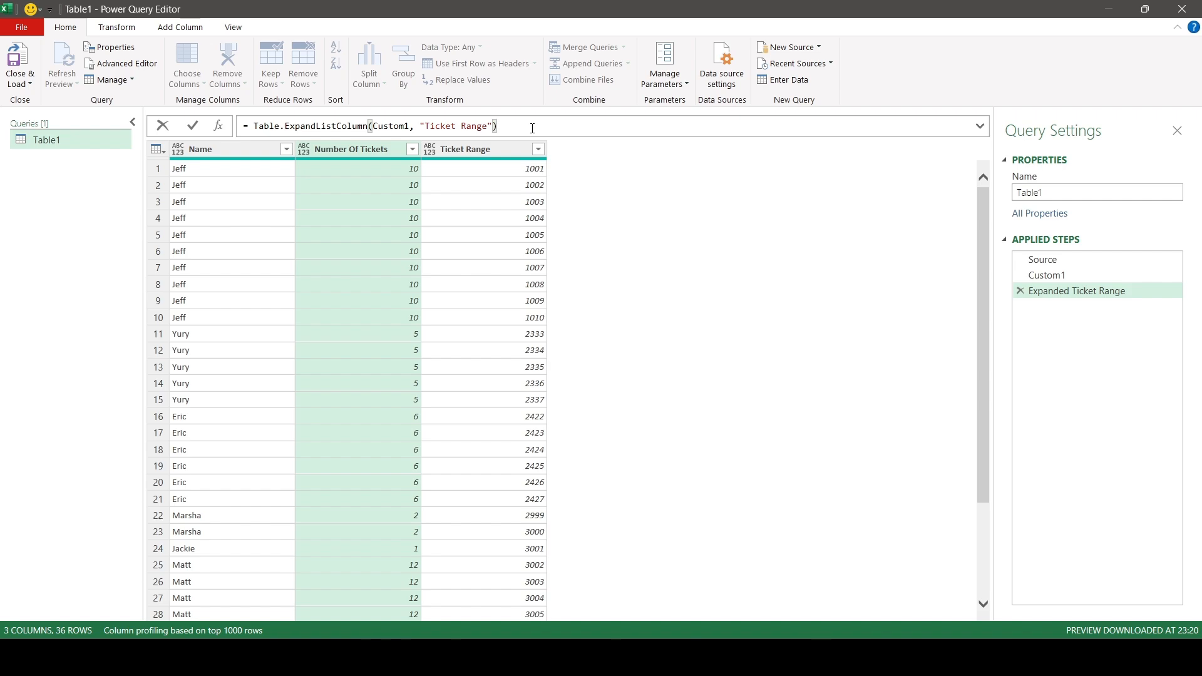
text([[)
text(Name)
text(], )
text([Ticket)
text( Range)
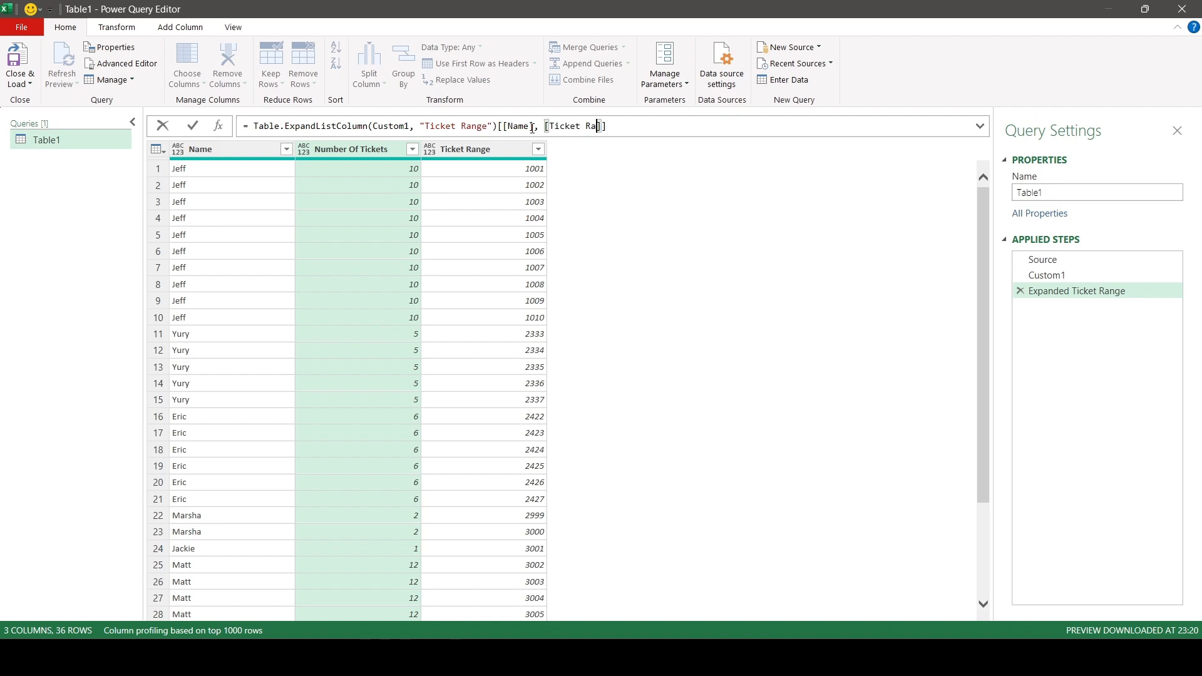
key(End)
click(193, 126)
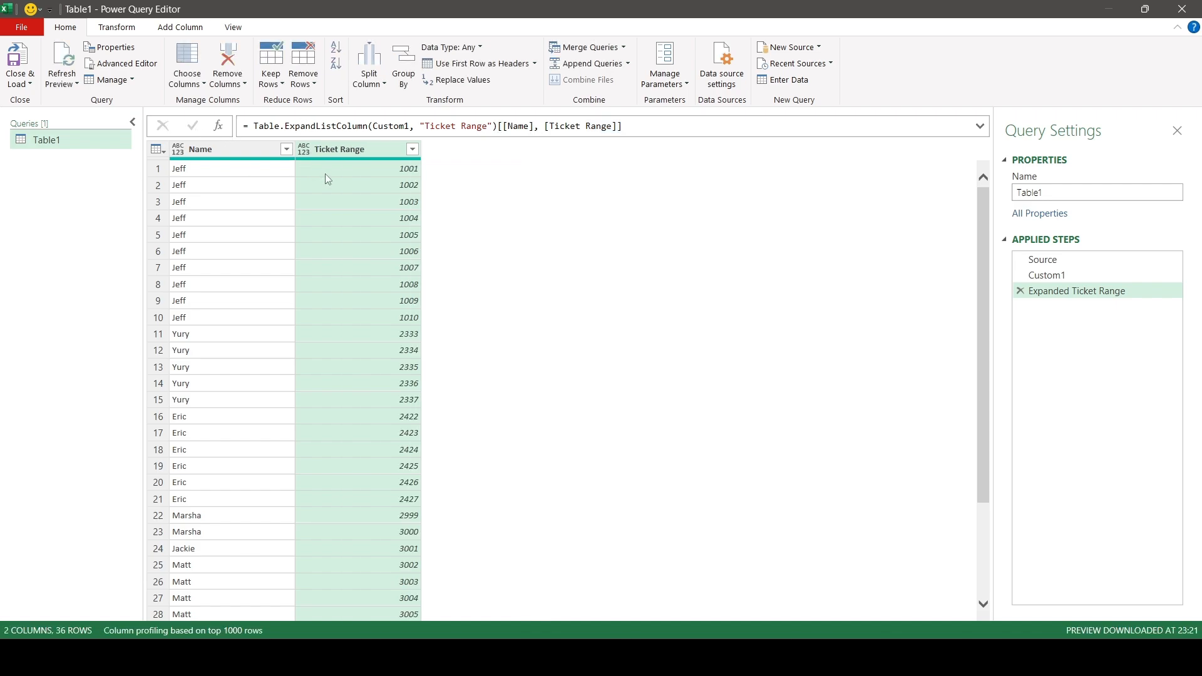
Step: Load the query as a table into the existing worksheet at Sheet1 cell I2 and compare it with the expected result
click(30, 83)
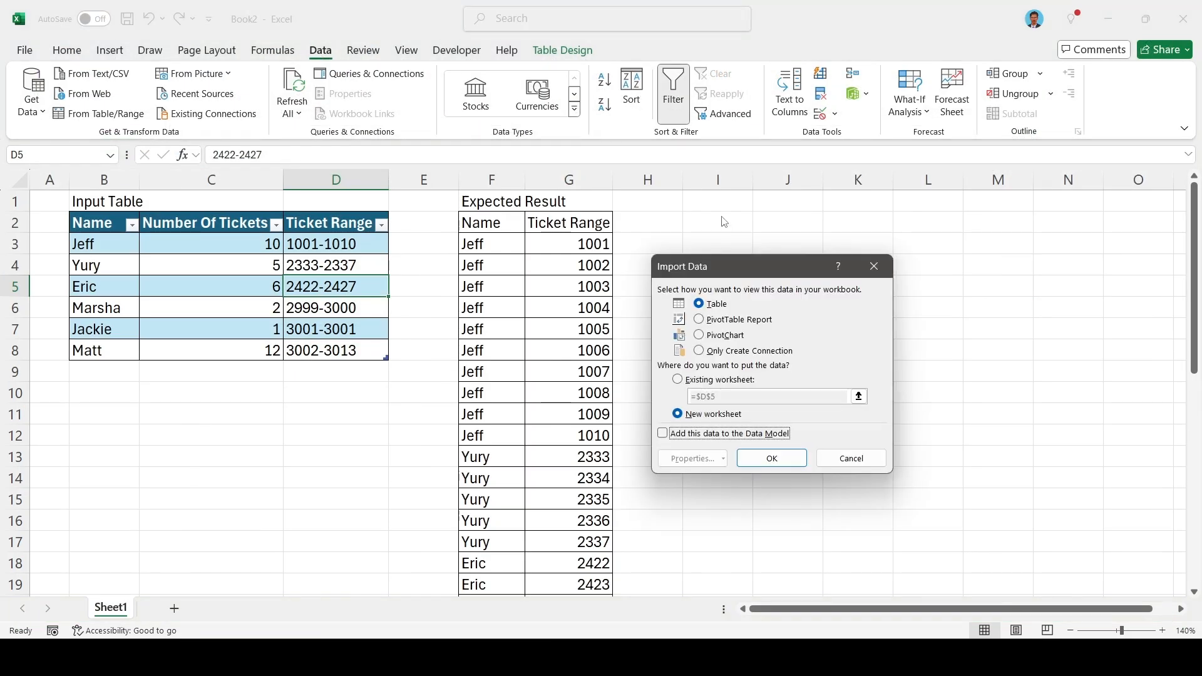
drag(732, 269, 384, 300)
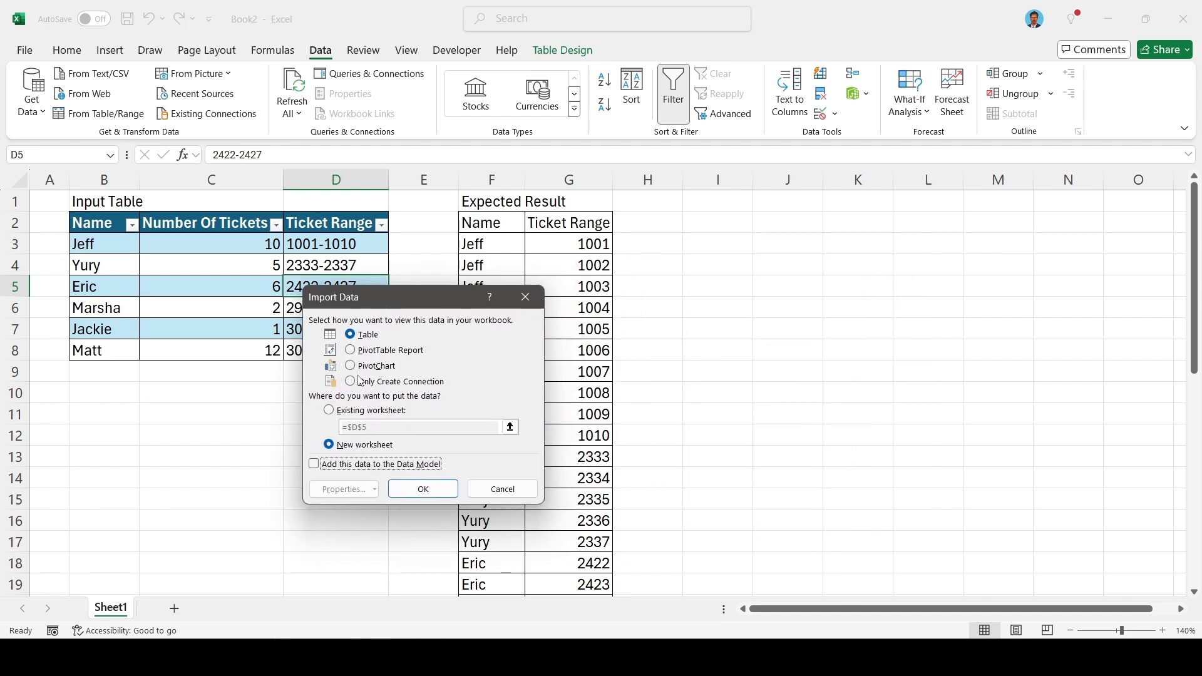
click(342, 416)
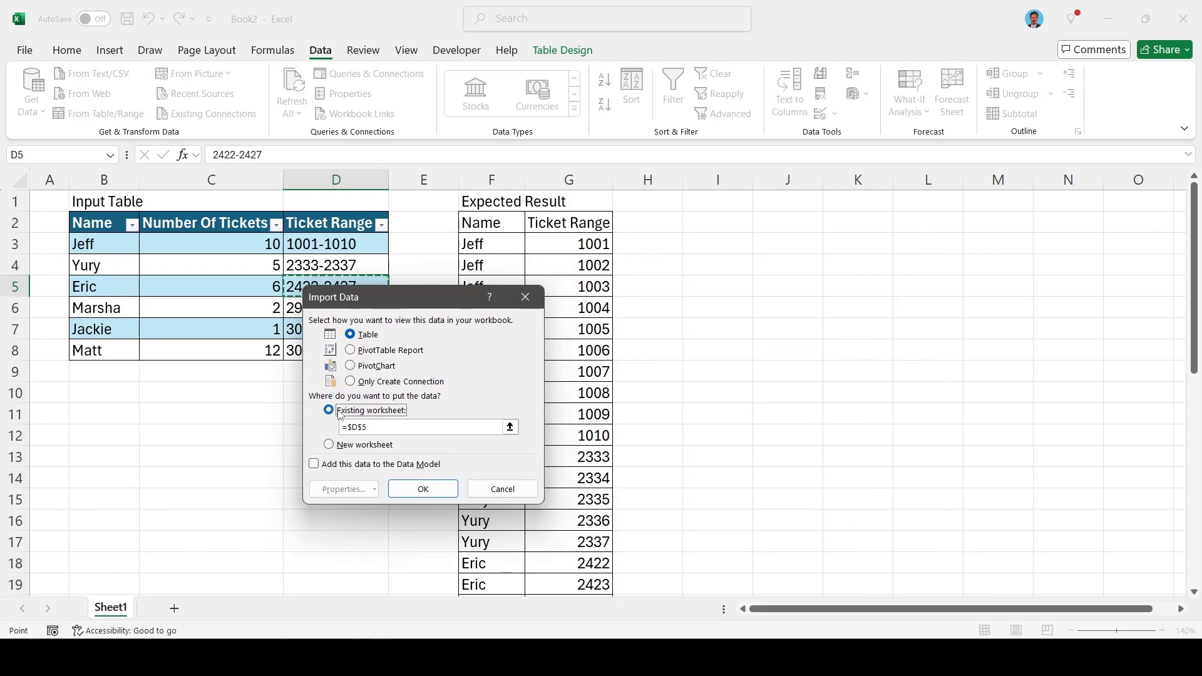
click(510, 427)
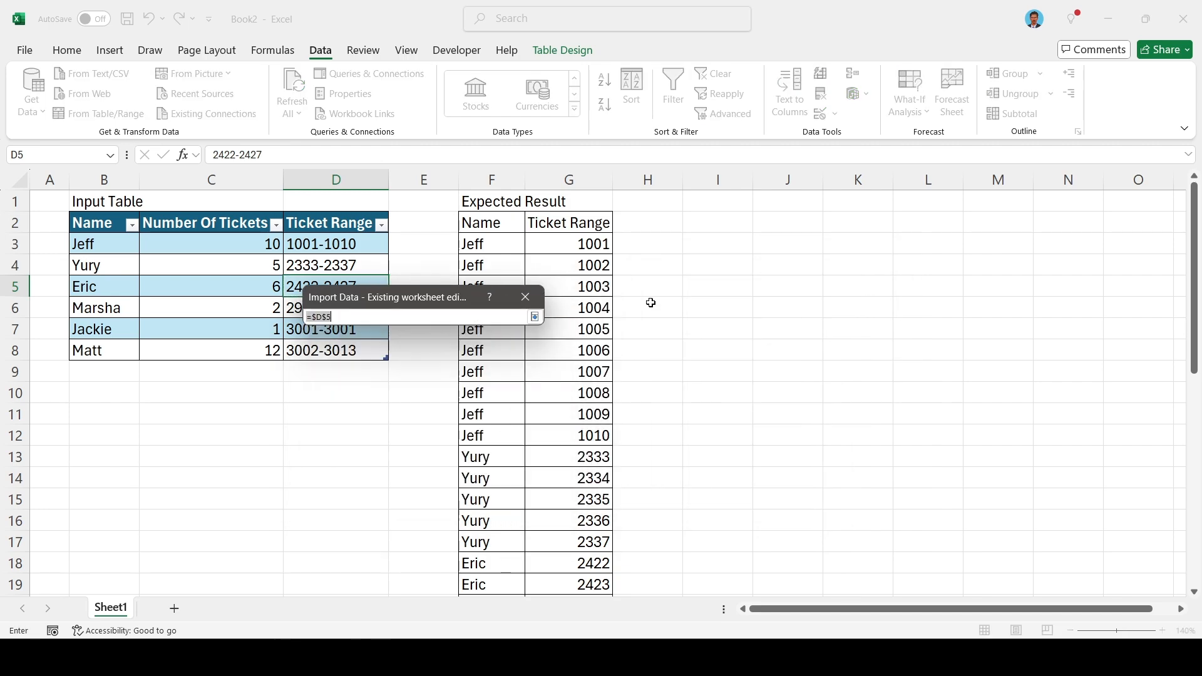
click(737, 222)
key(Return)
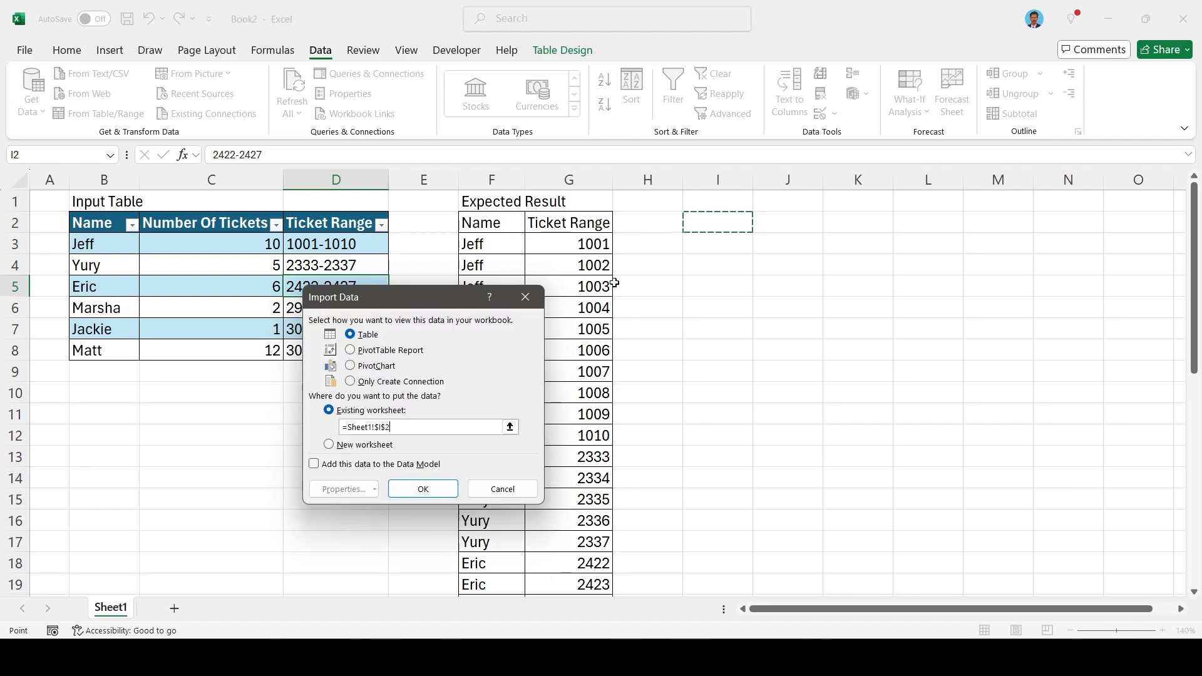
click(423, 489)
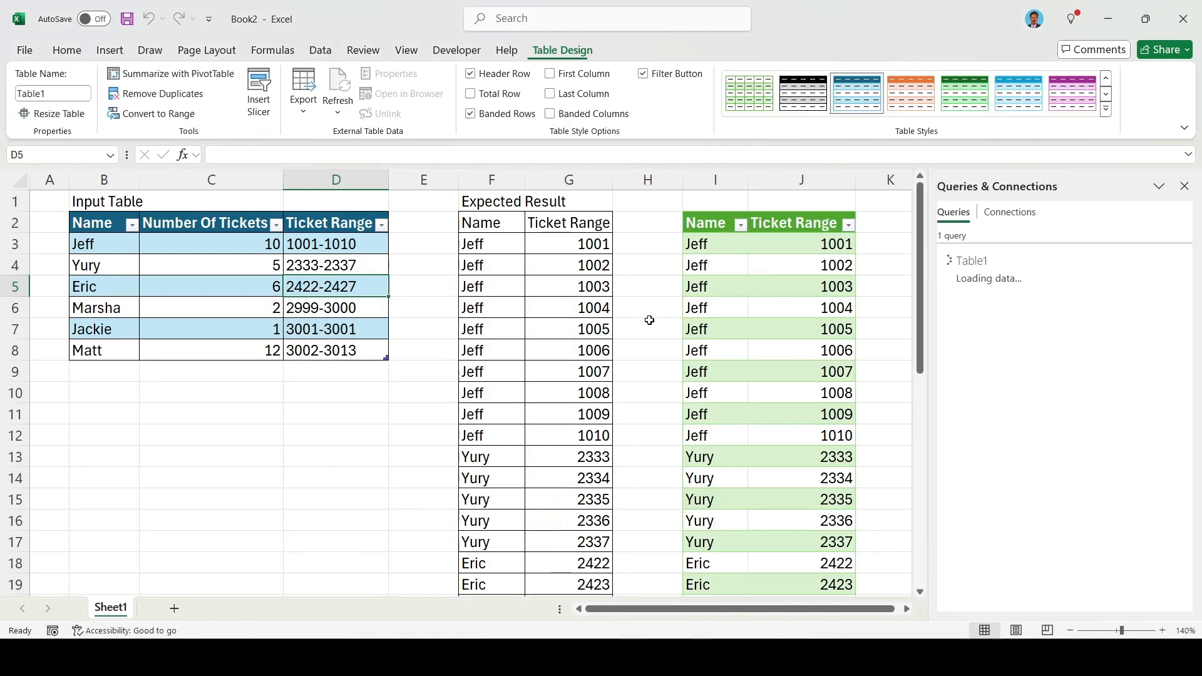
scroll(768, 302, down, 8)
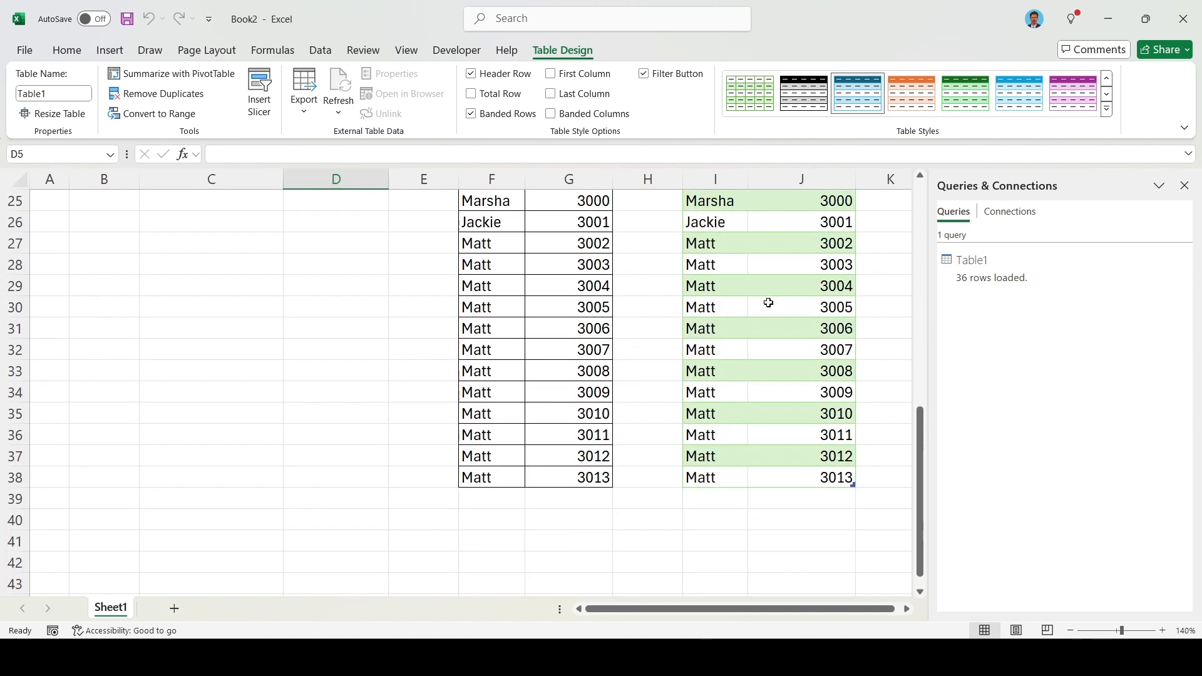
scroll(768, 302, up, 8)
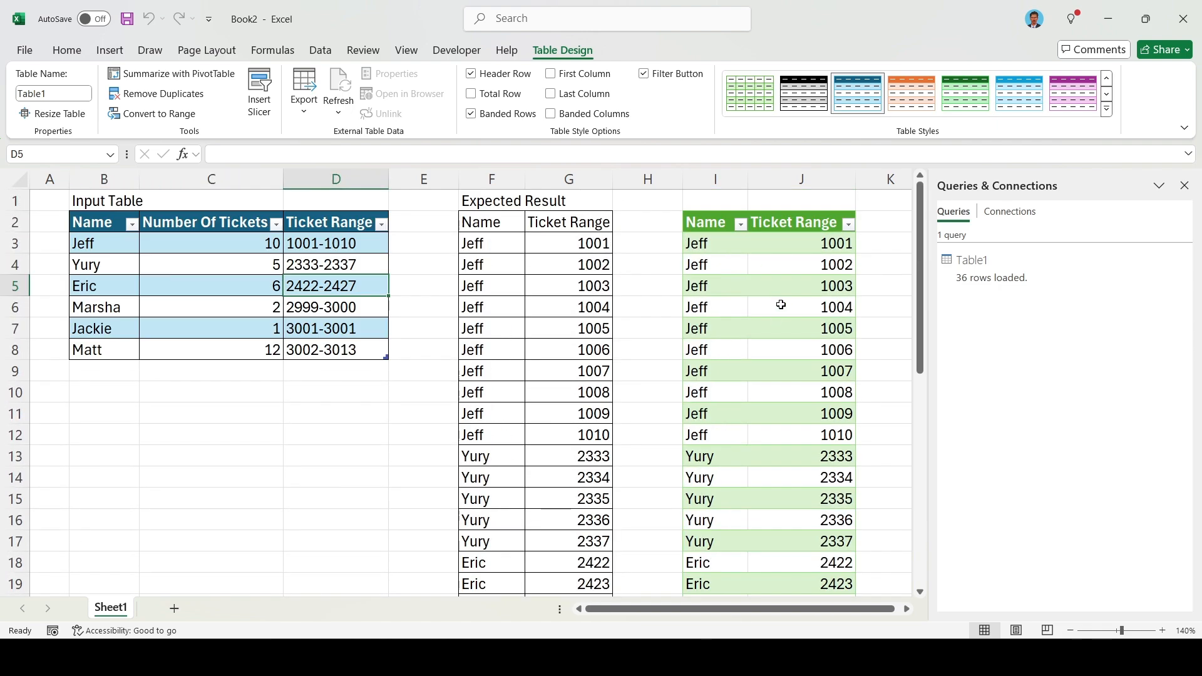